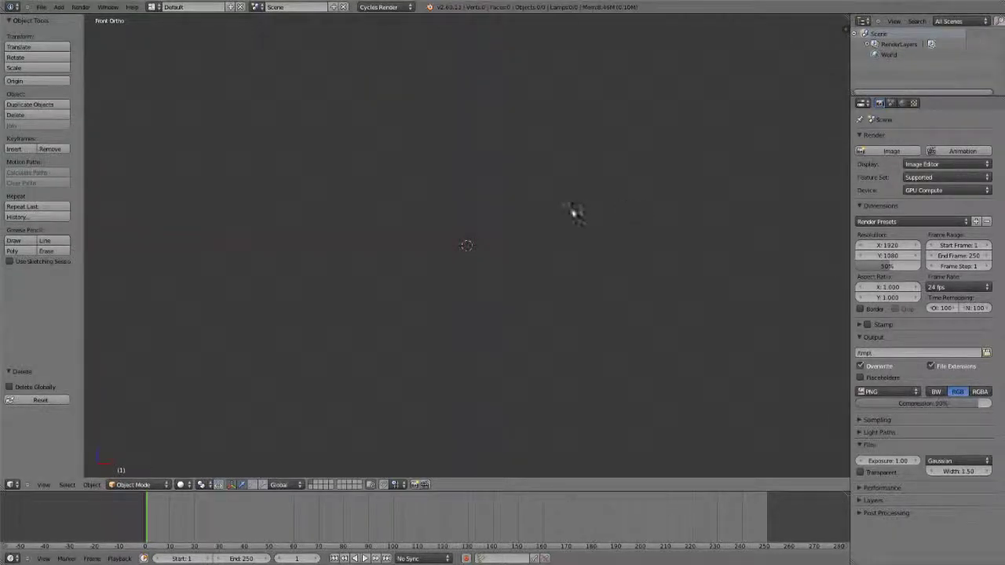
- Start linking from a library with Link enabled and open car_sport.blend from the recent blend files folder
middle_drag(574, 212, 529, 244)
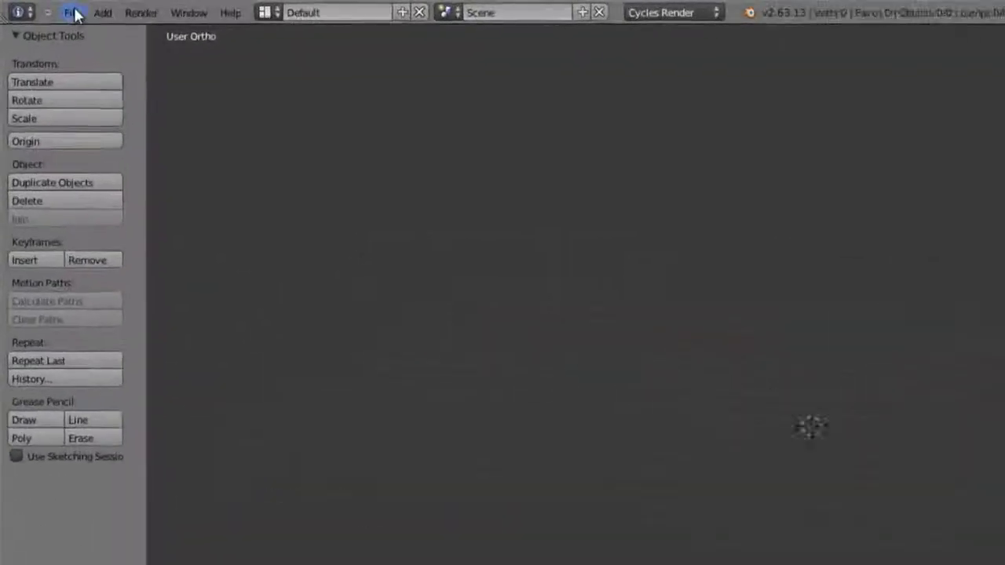
click(73, 14)
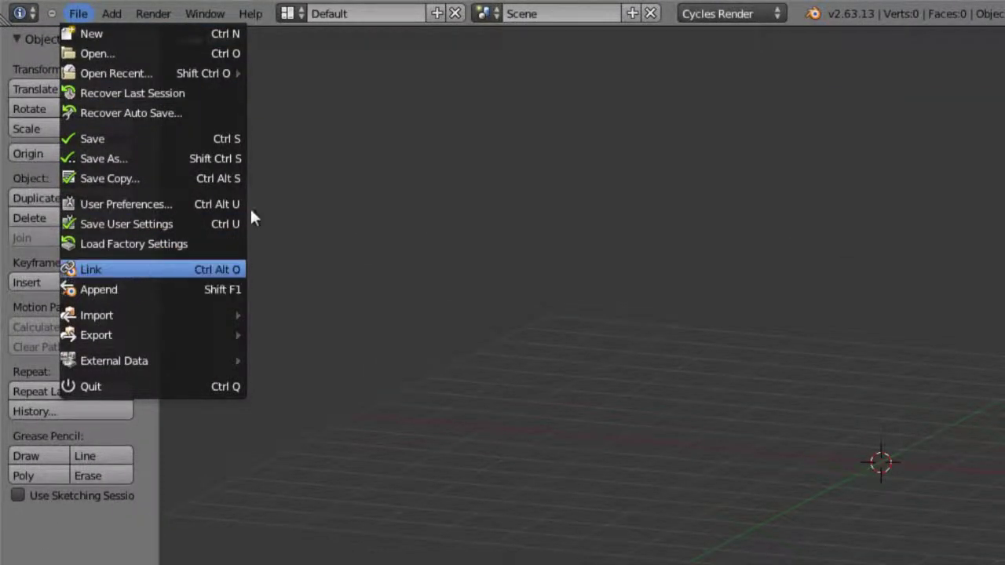
click(78, 14)
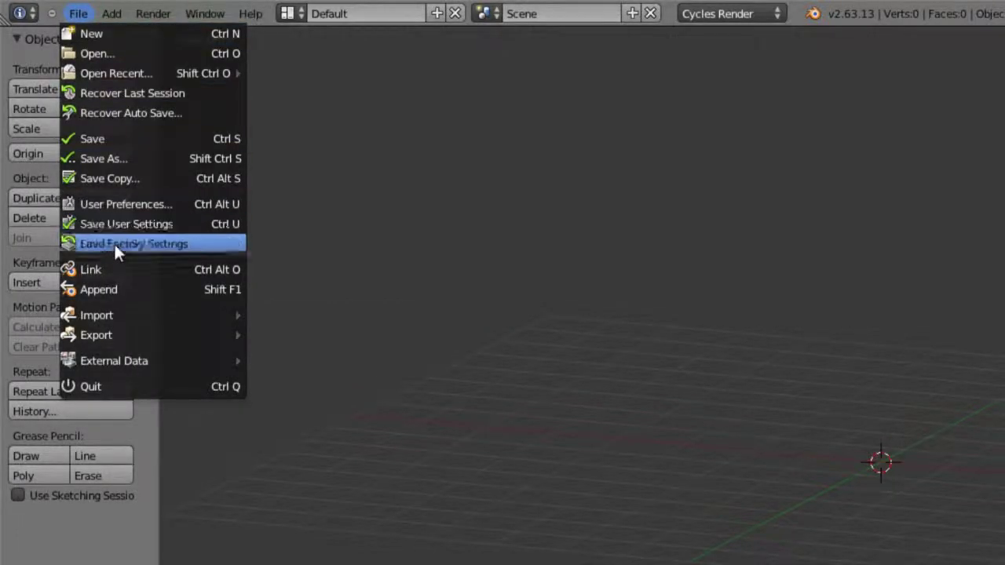
click(118, 269)
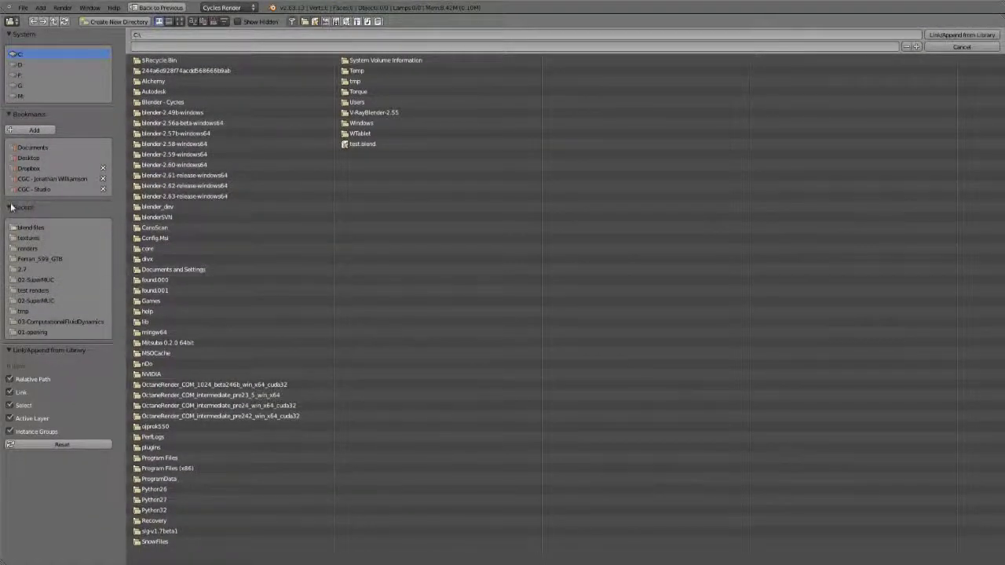
click(30, 227)
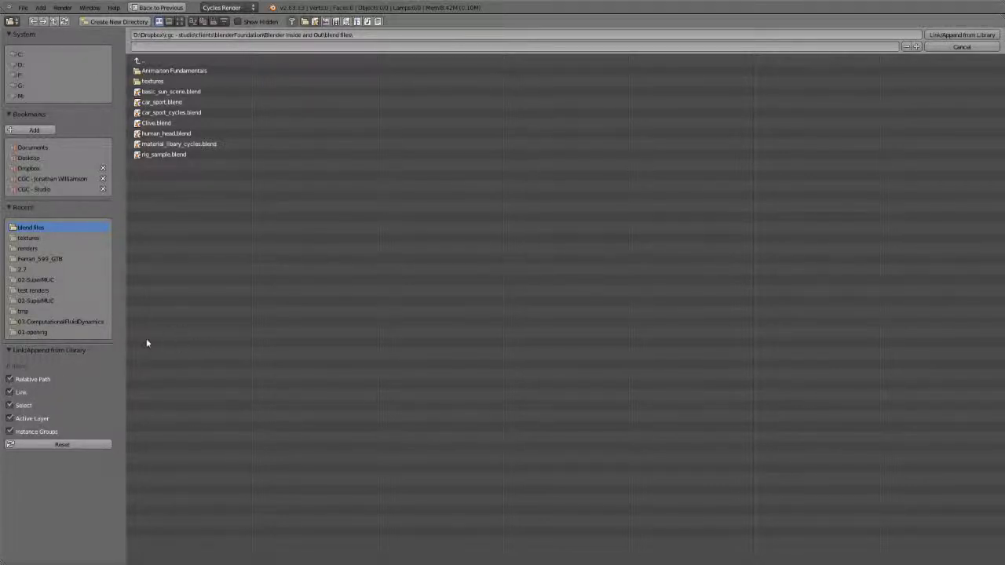
click(20, 396)
click(16, 397)
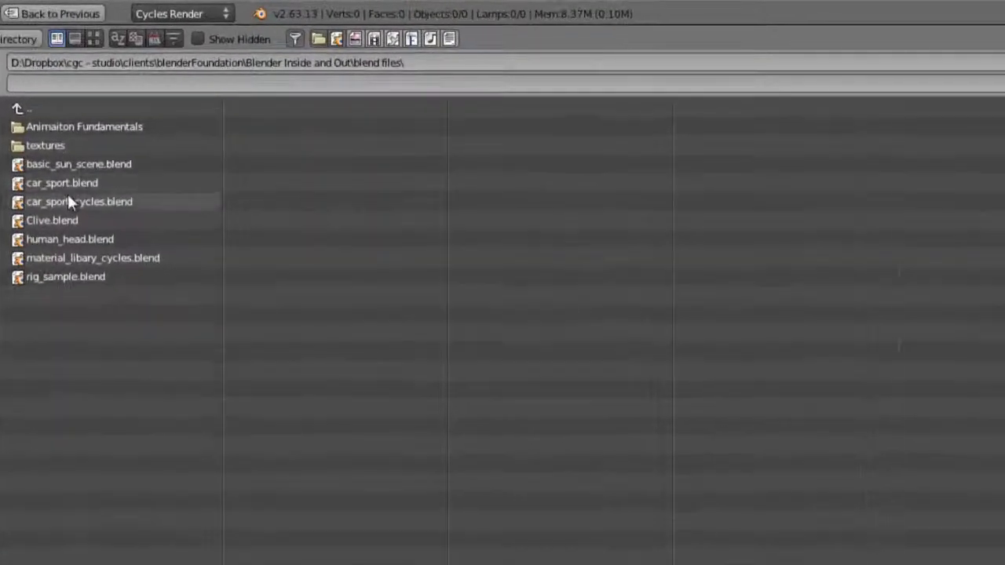
click(66, 182)
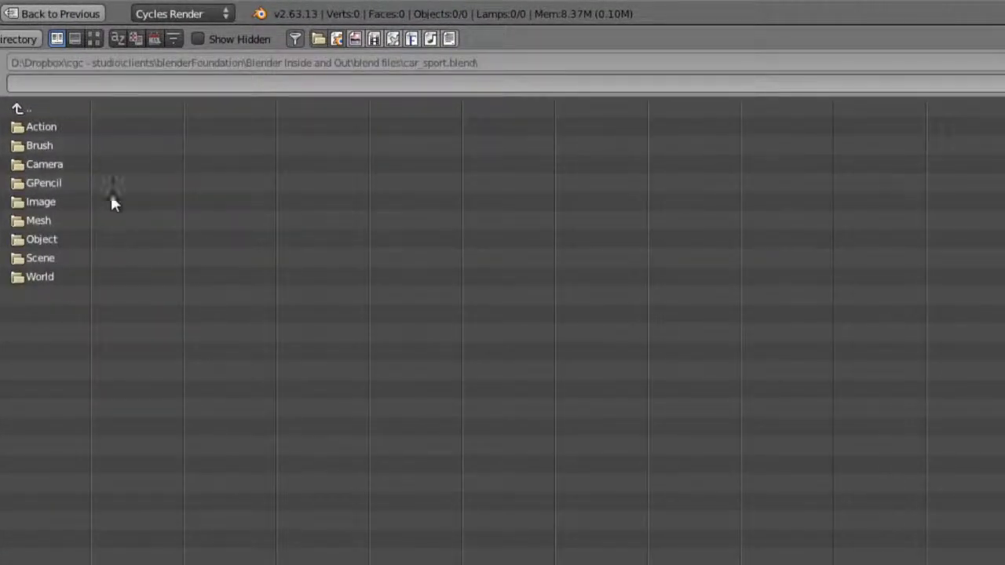
click(28, 107)
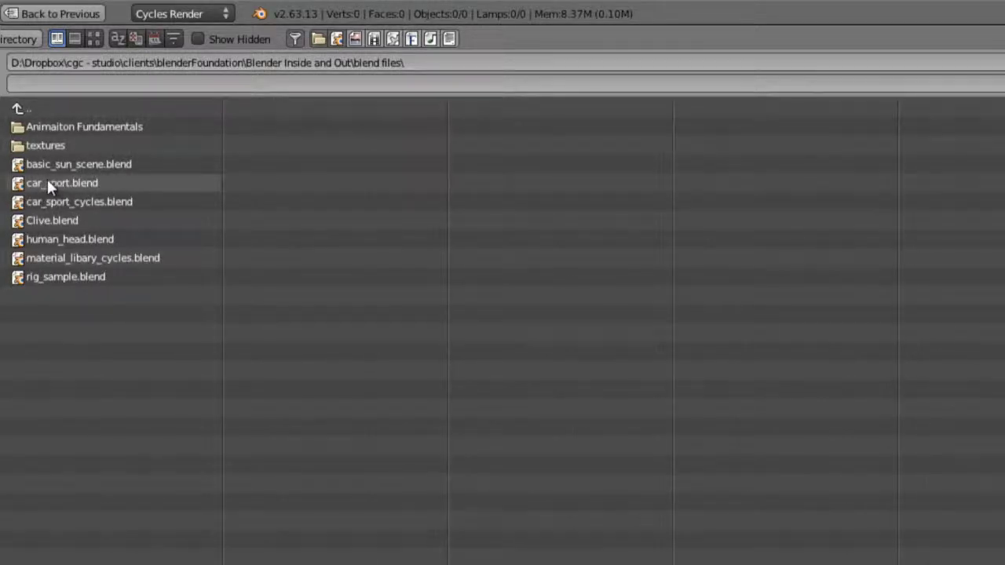
click(49, 181)
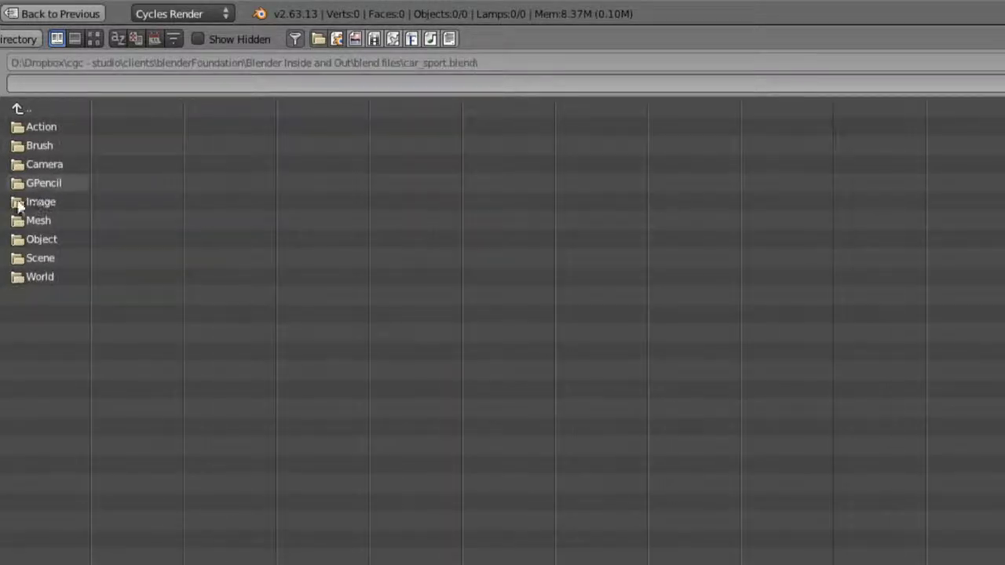
- Examine the linkable data inside car_sport.blend, checking the Mesh, Object, Action, Brush and Image categories
click(57, 222)
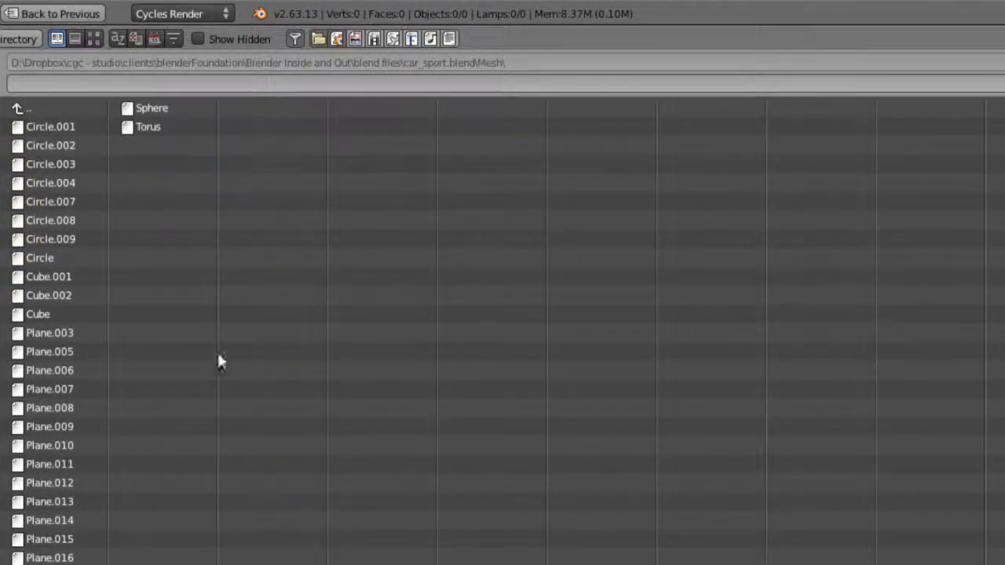
click(54, 108)
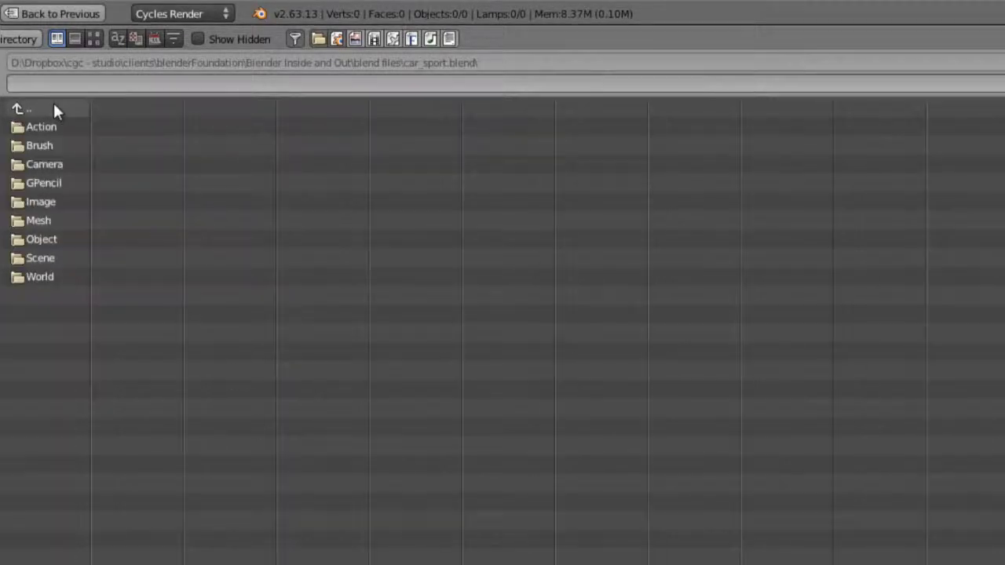
click(58, 240)
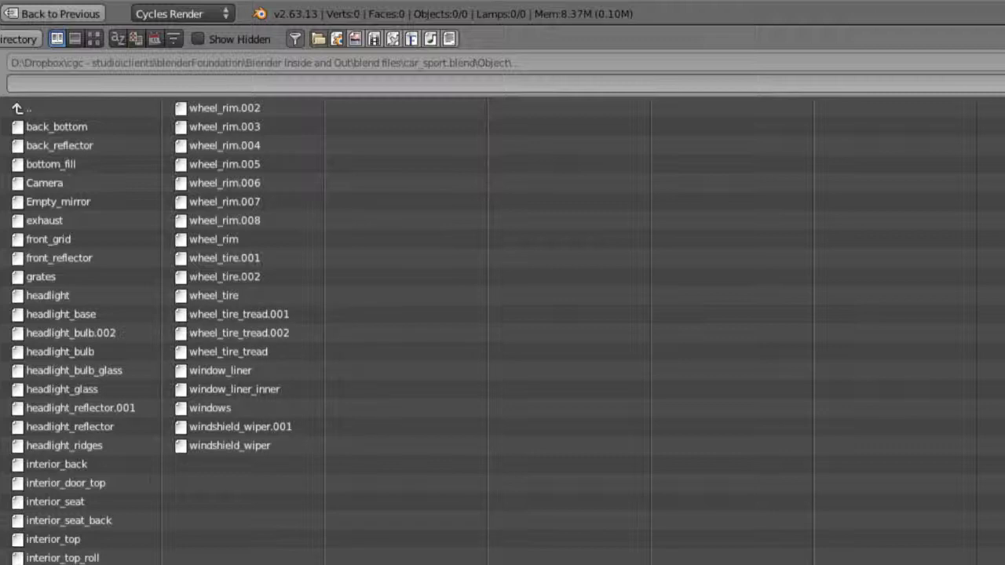
click(36, 109)
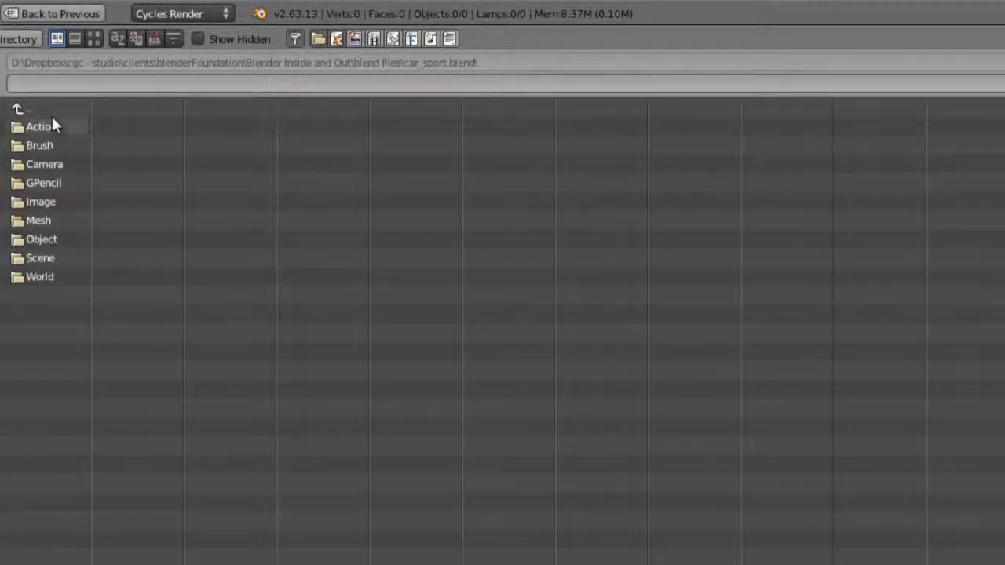
click(53, 125)
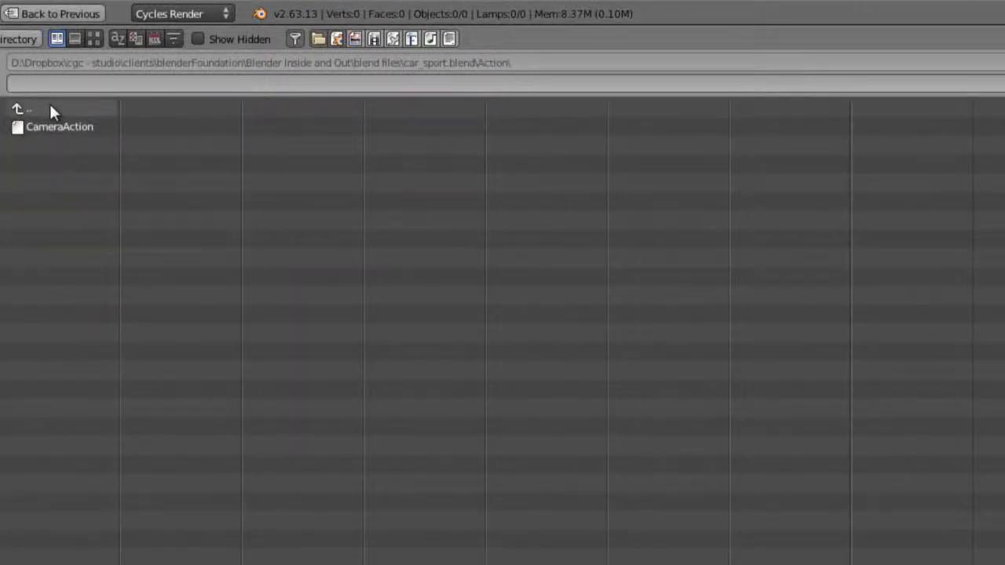
click(48, 103)
click(45, 146)
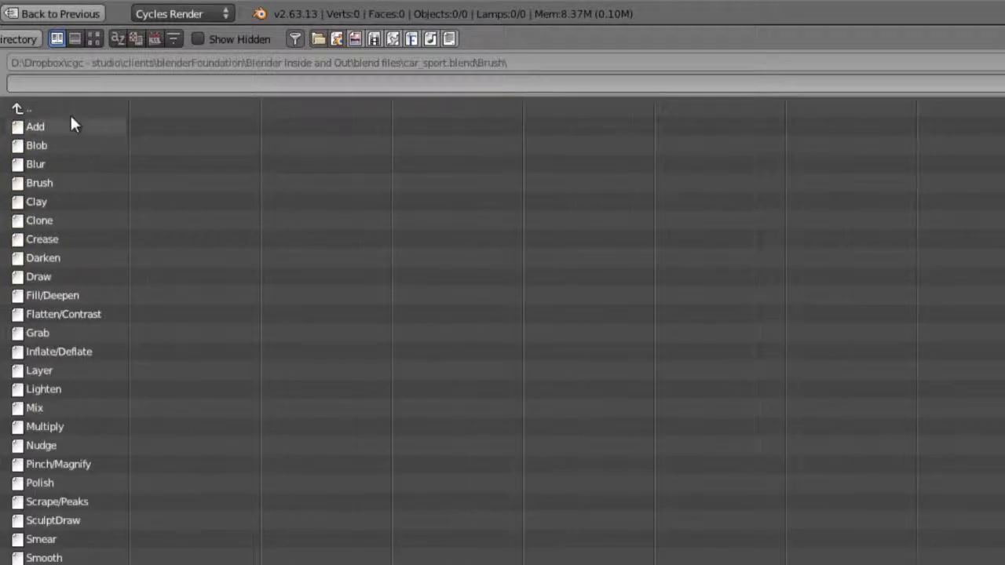
click(30, 113)
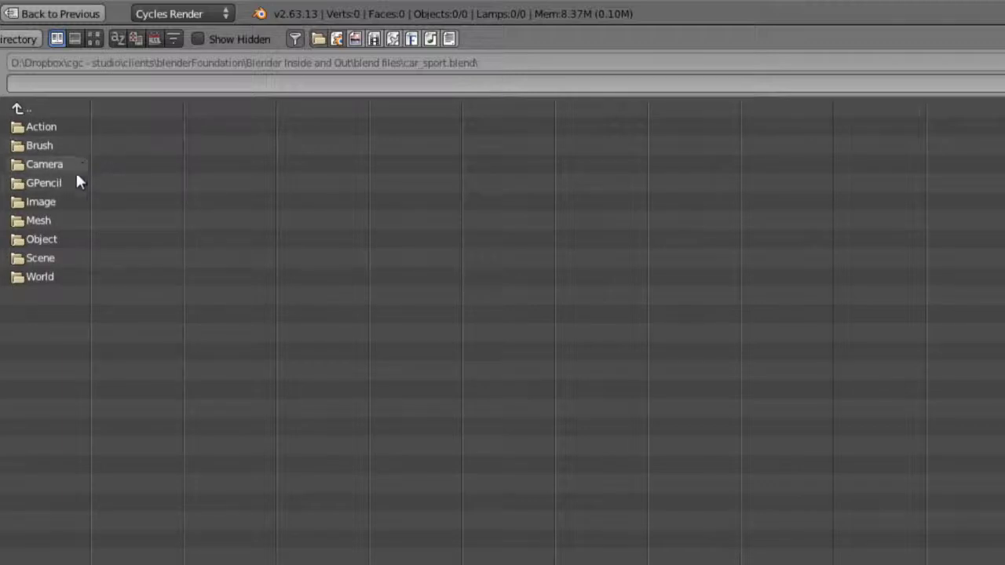
click(46, 202)
click(40, 112)
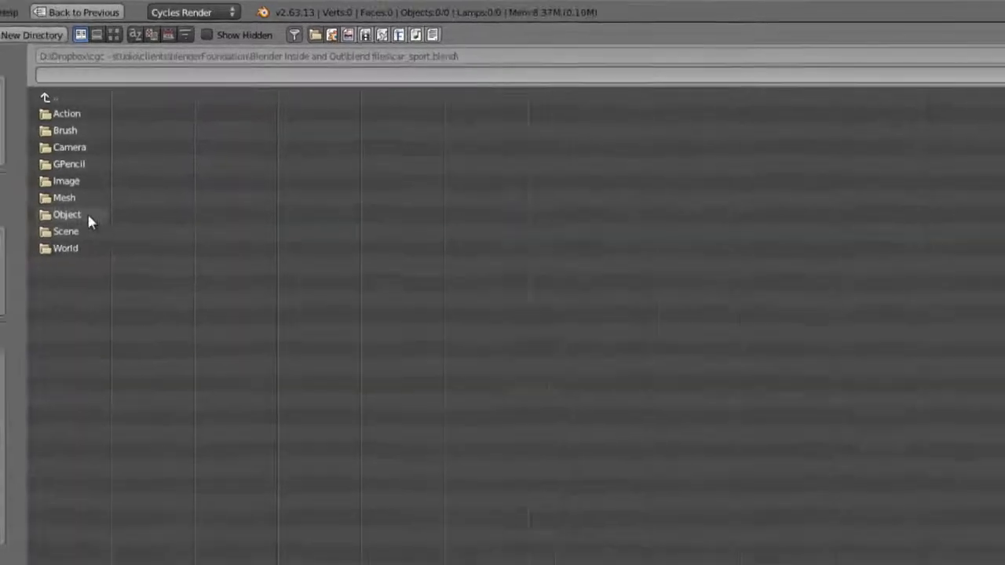
- Link every object from the Object category of car_sport.blend into the scene
click(88, 217)
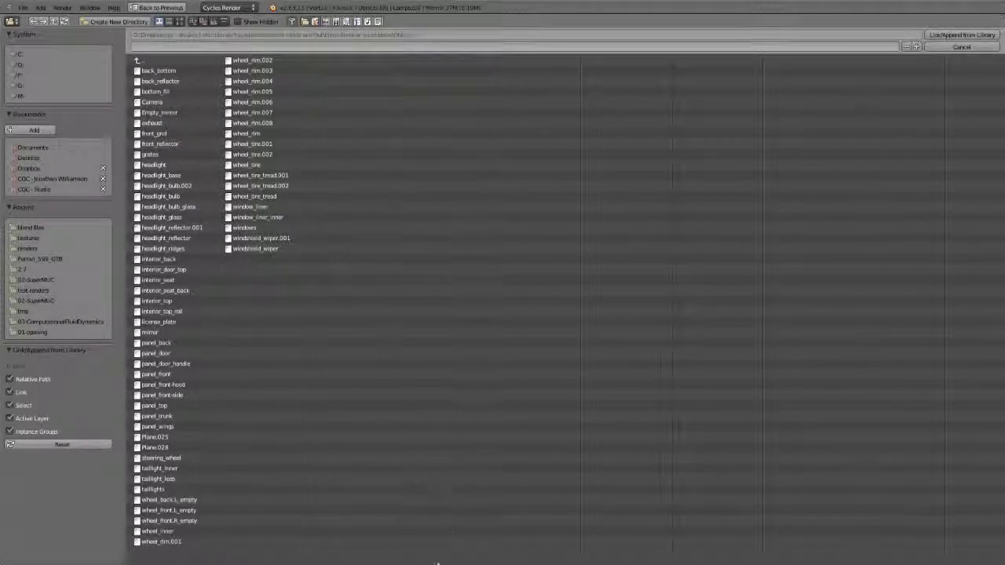
drag(433, 555, 424, 353)
key(a)
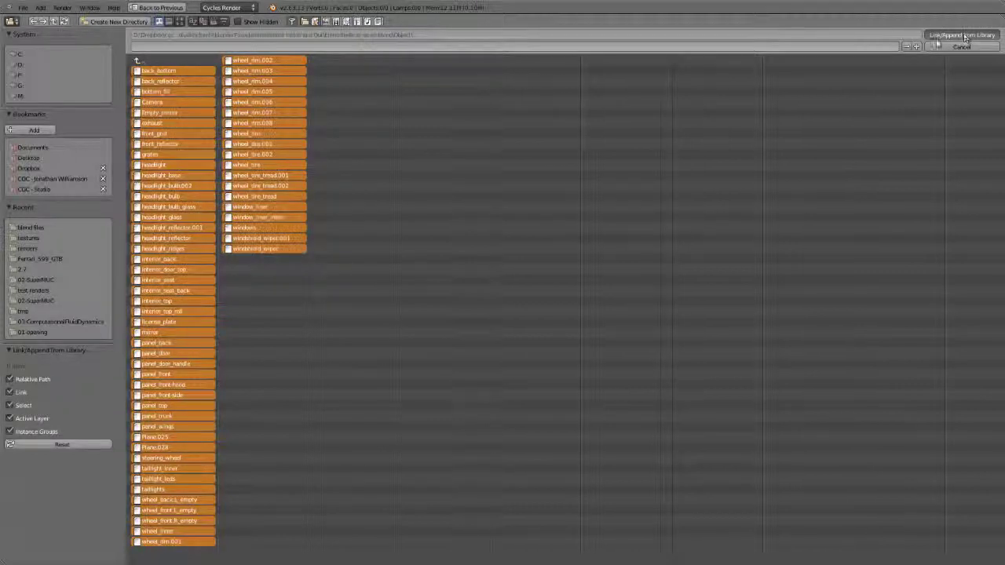
key(Return)
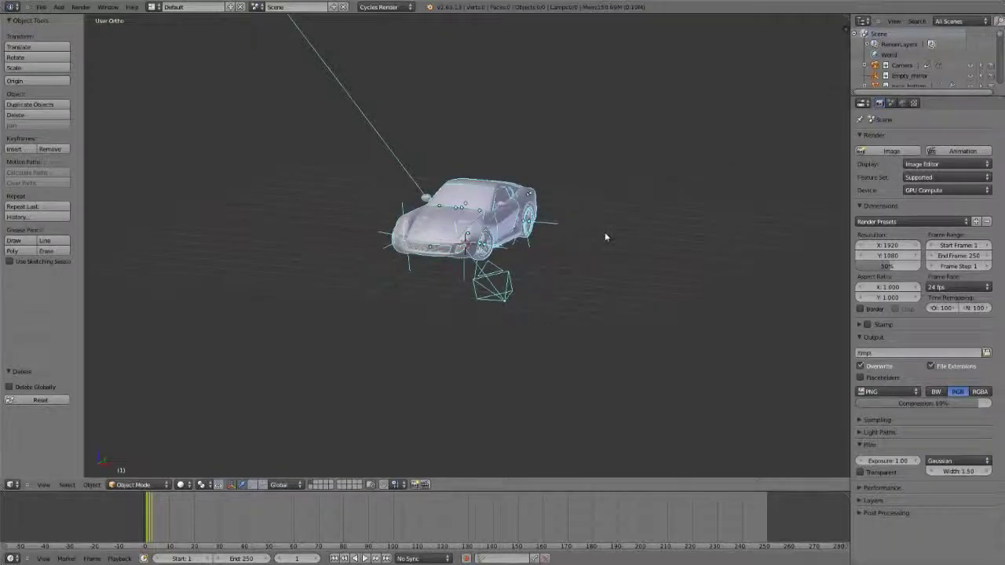
- Inspect the linked car from several angles, selecting its front side panel and clearing the selection
middle_drag(575, 259, 558, 267)
key(1)
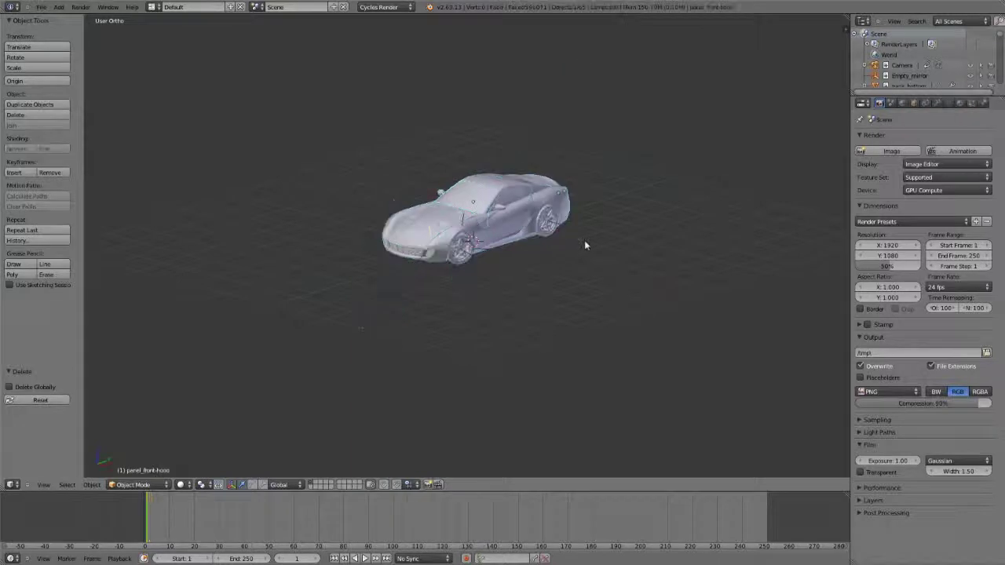
right_click(456, 229)
scroll(496, 243, up, 4)
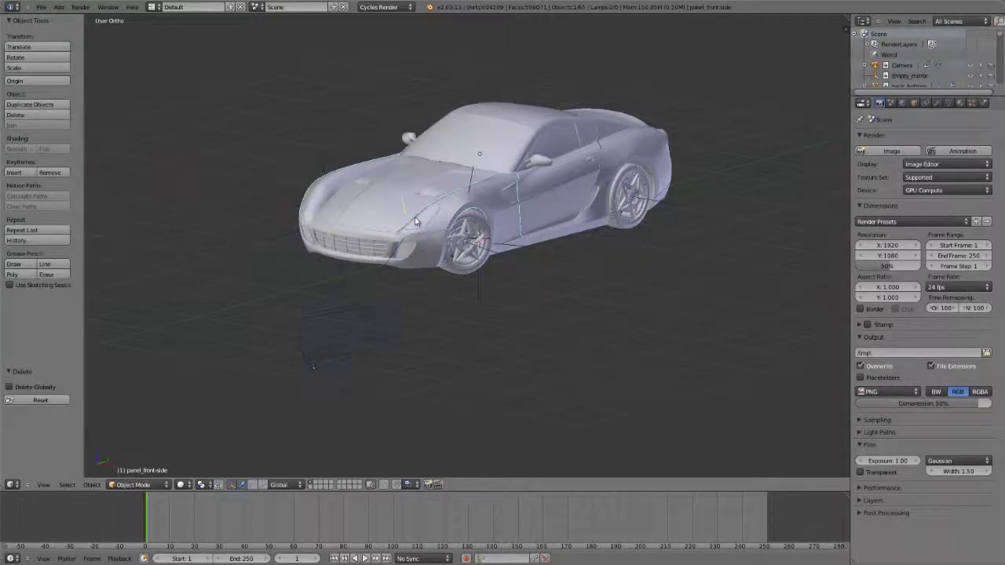
key(a)
scroll(509, 235, down, 3)
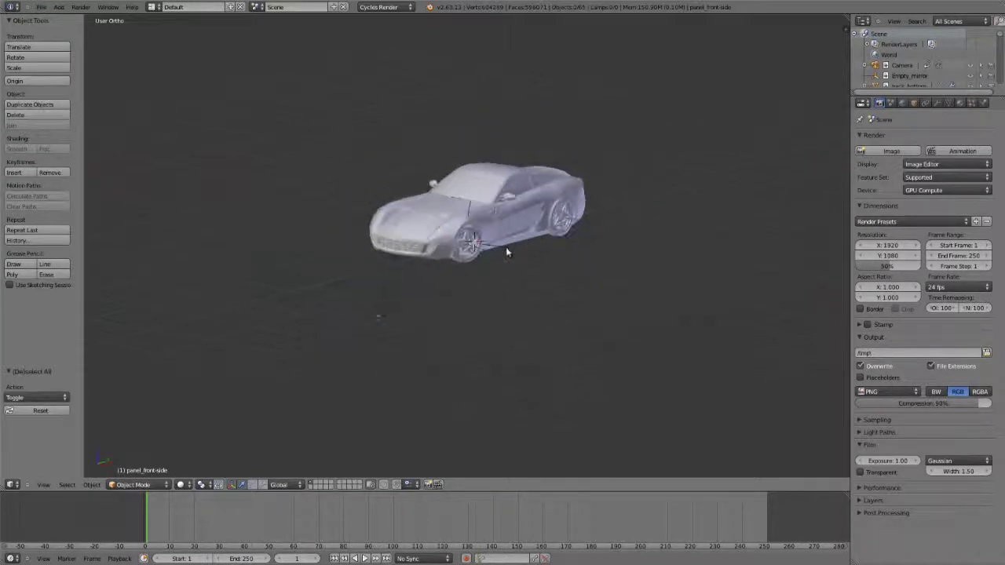
middle_drag(471, 254, 515, 302)
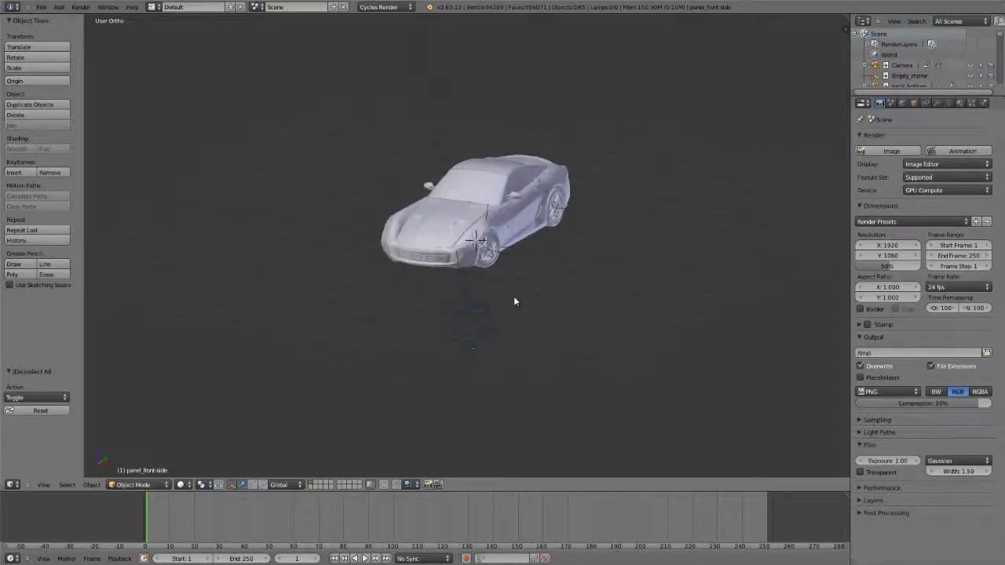
- Select the car's front side panel and enlarge the scene hierarchy area to list more linked objects
right_click(480, 248)
drag(973, 96, 974, 128)
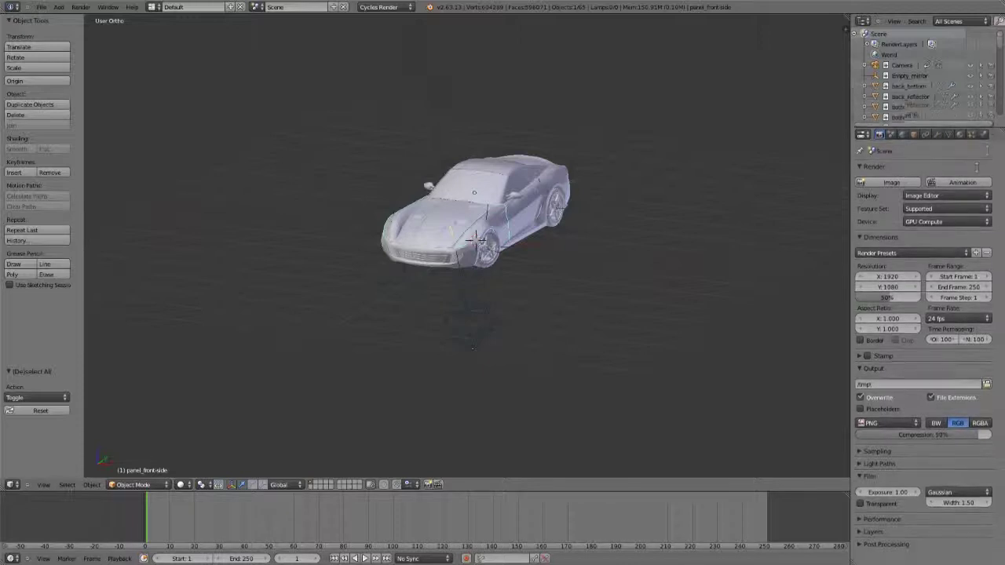
drag(977, 166, 977, 328)
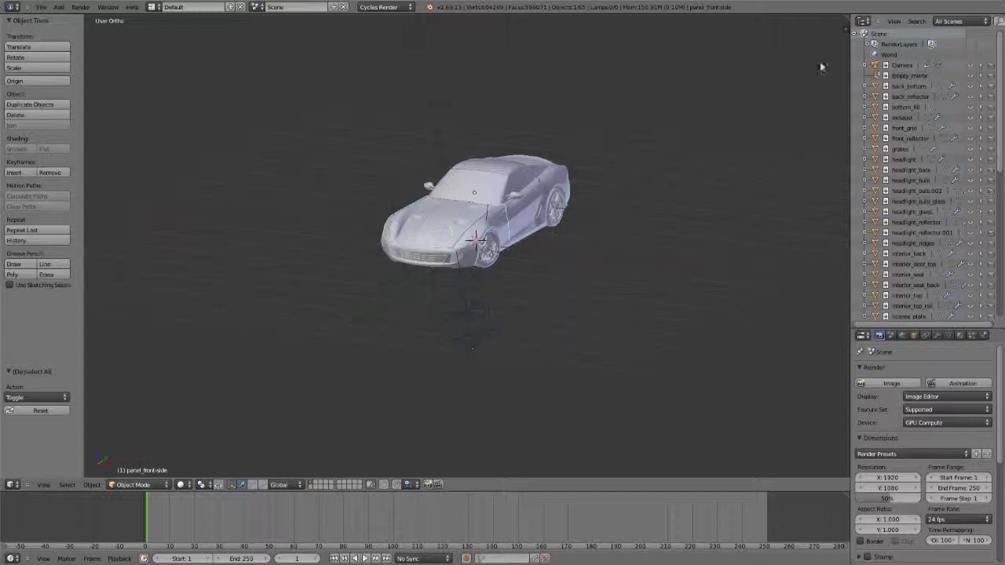
- Select the linked camera in front of the car and check its data in the scene hierarchy
scroll(467, 329, down, 2)
right_click(471, 318)
middle_drag(532, 340, 481, 366)
scroll(471, 385, up, 4)
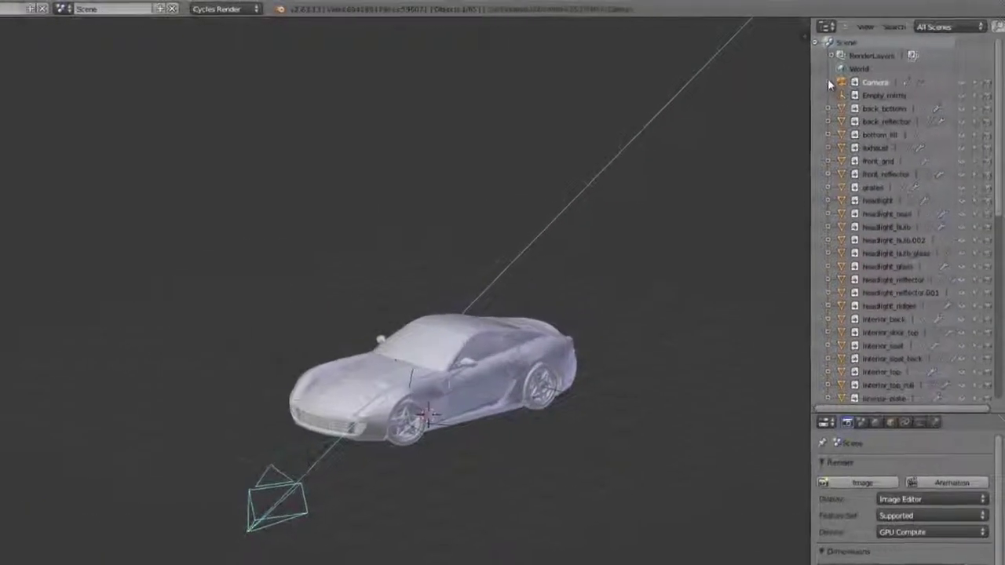
right_click(875, 84)
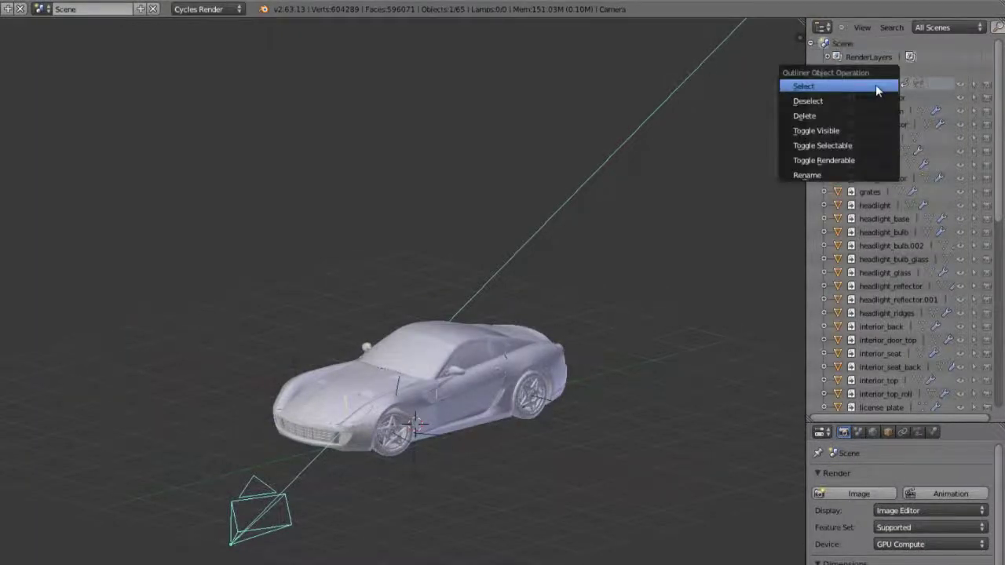
click(896, 170)
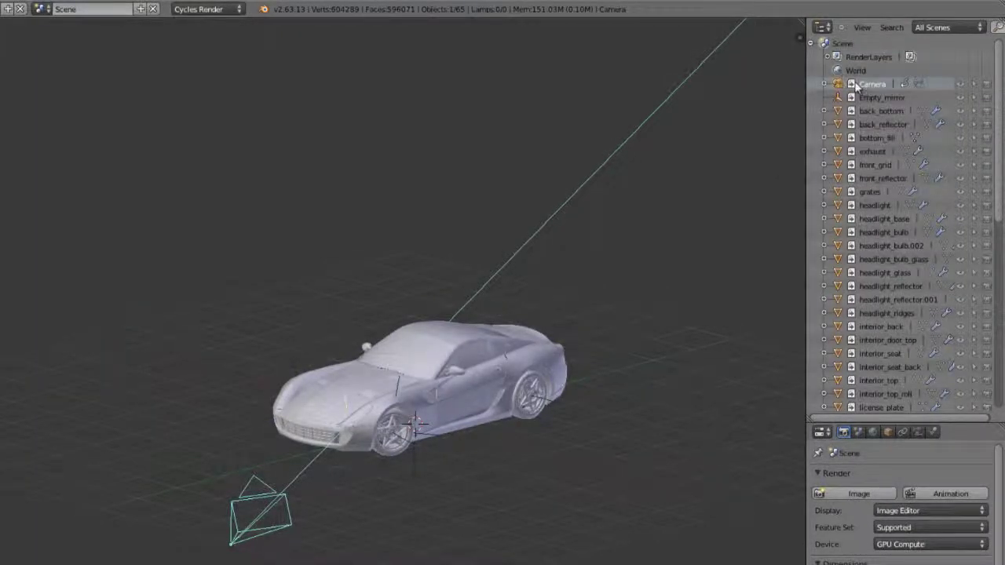
click(824, 84)
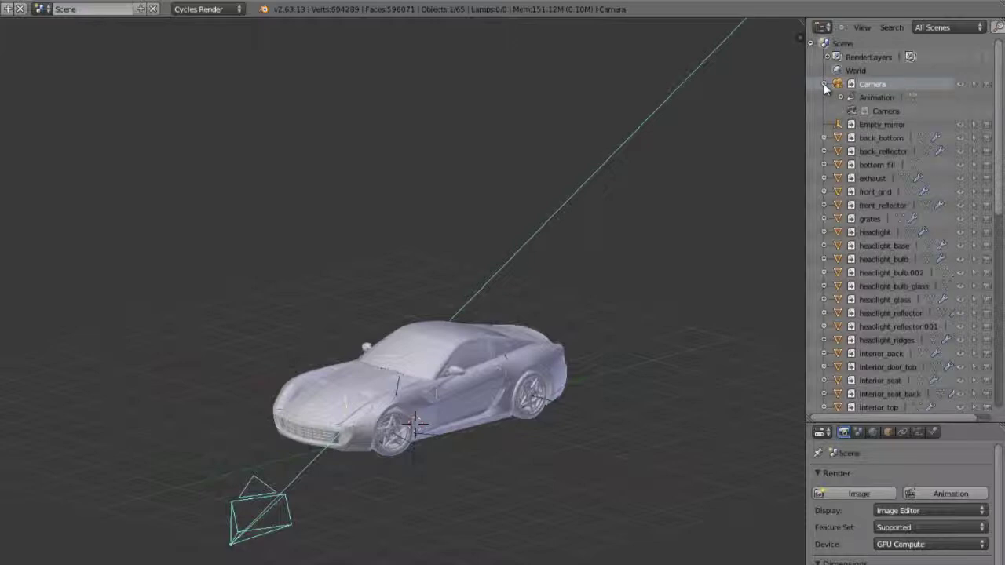
click(823, 84)
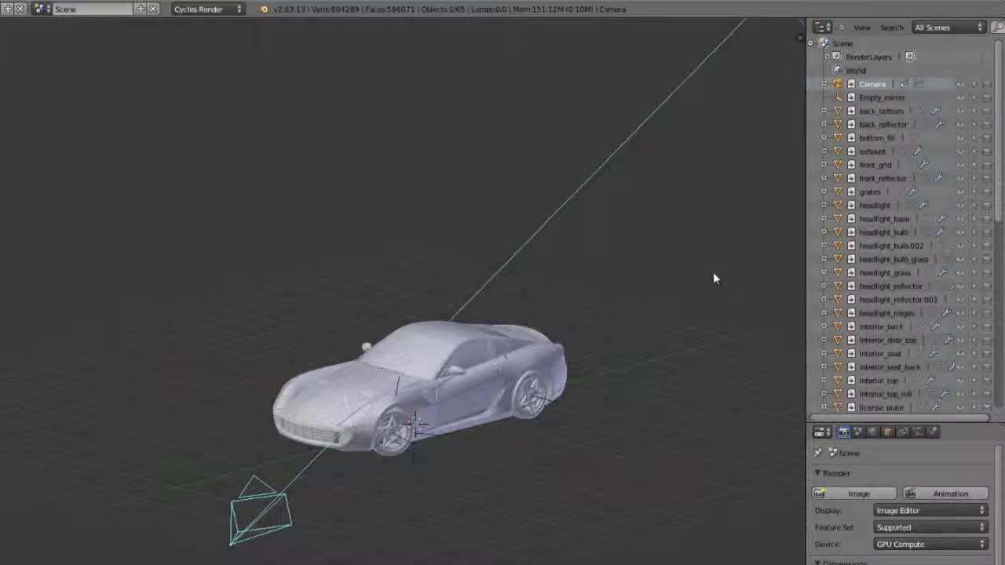
- Make the linked camera object local to this file and show its camera data settings
click(887, 433)
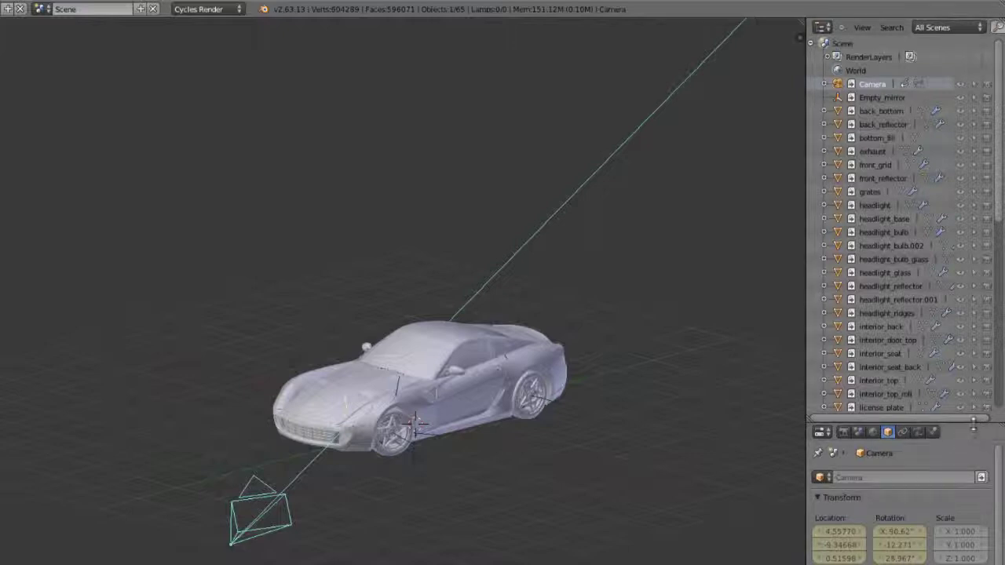
drag(970, 421, 969, 239)
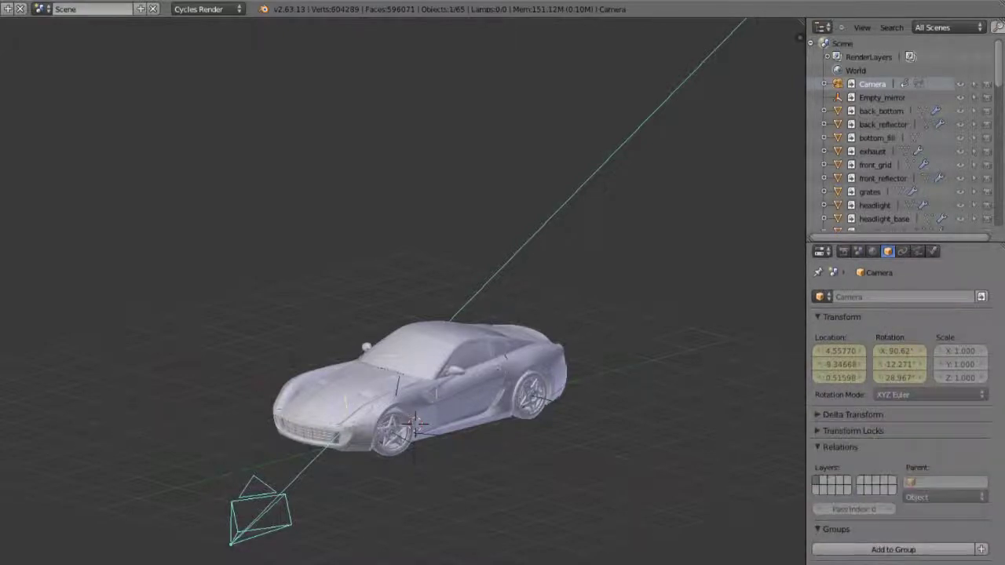
click(981, 297)
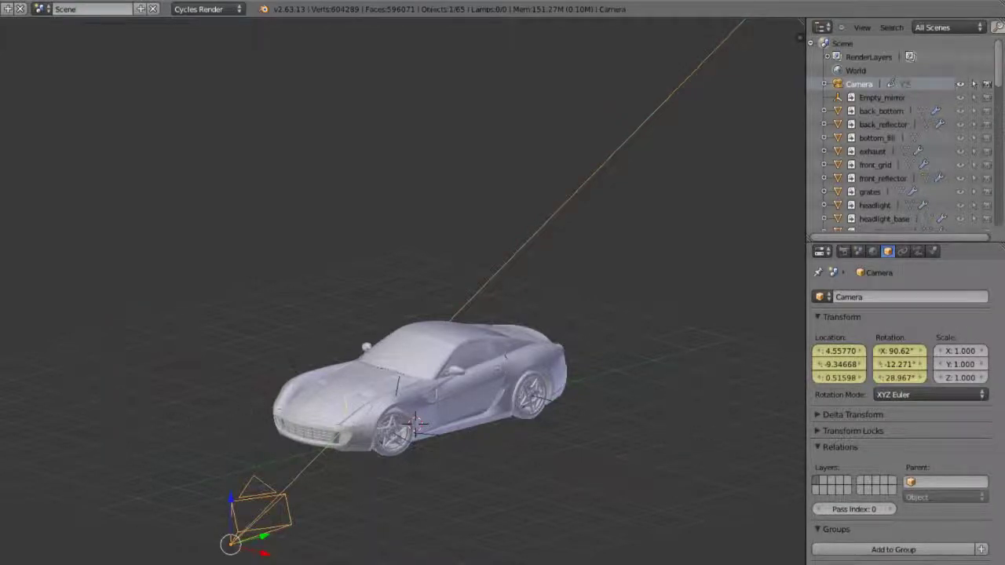
click(917, 251)
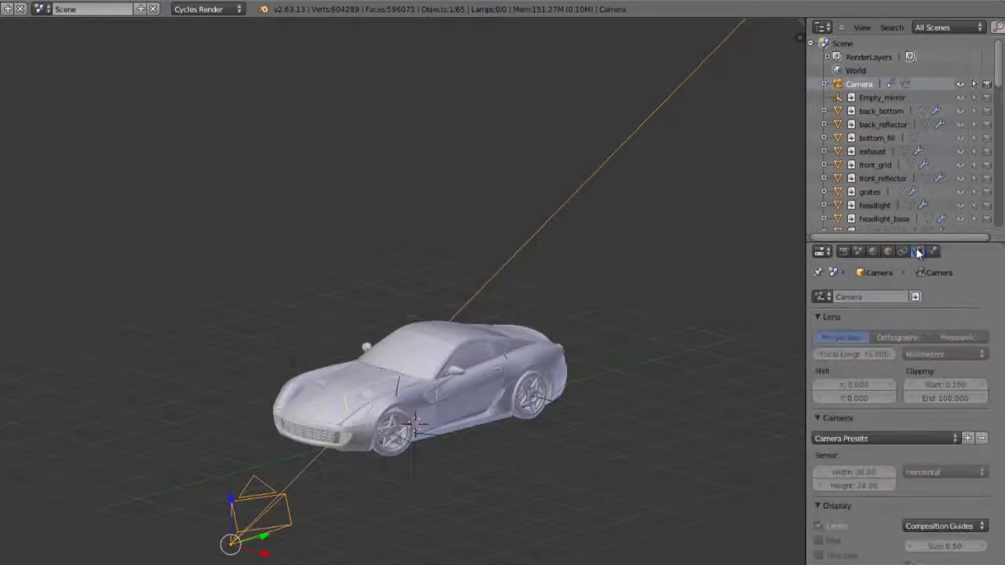
- Show the local camera's object transform settings and try moving and rotating the camera
shift+middle_drag(361, 511, 471, 393)
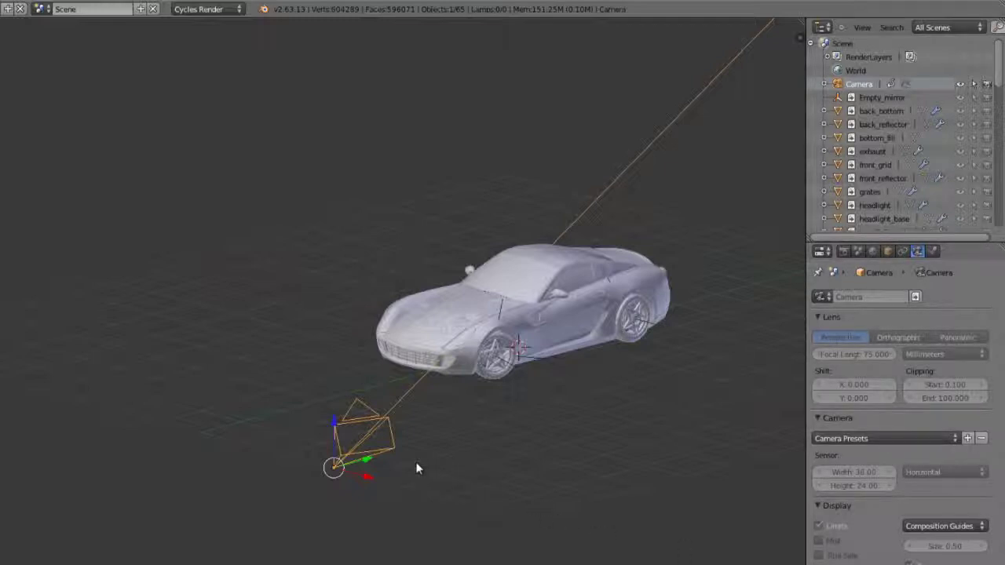
click(887, 251)
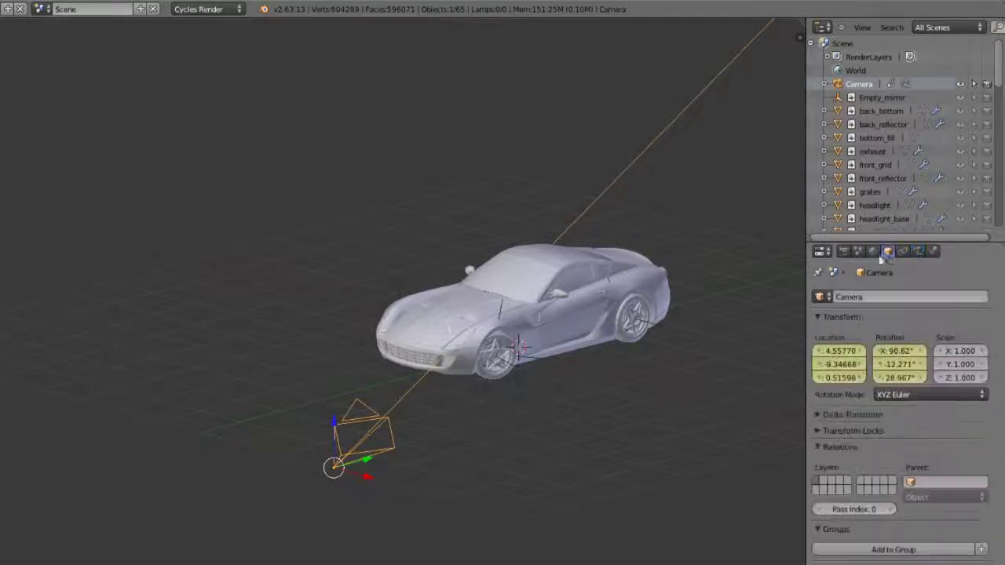
key(g)
key(Escape)
key(KP_1)
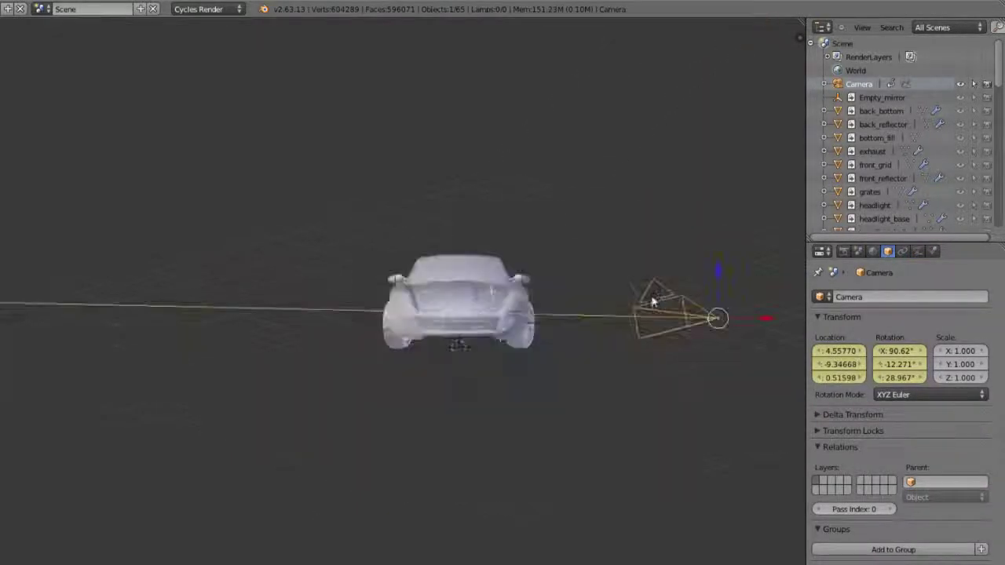
key(r)
key(Escape)
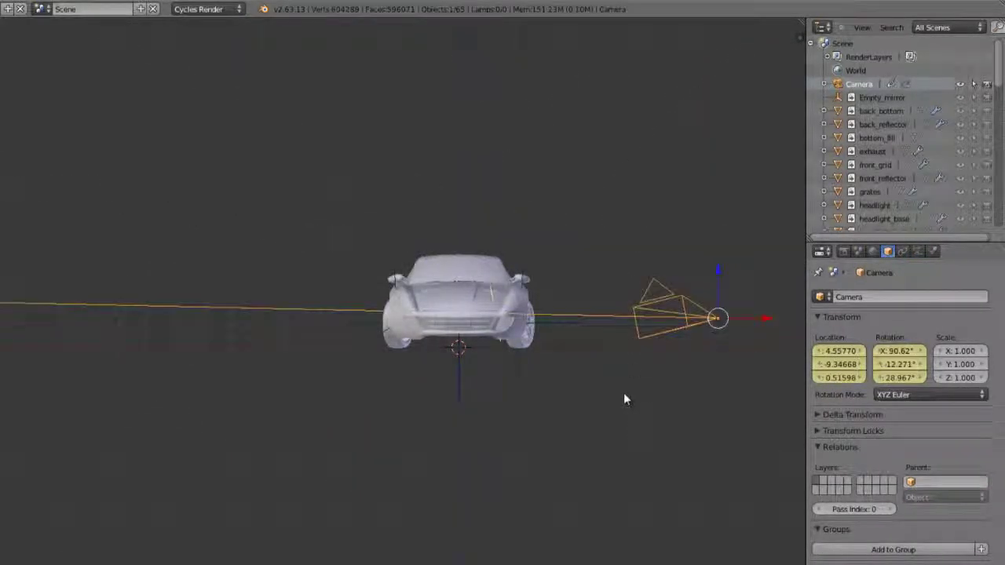
- Rotate the camera to about X 80°, Y -29°, Z 33° and reposition it to about X 5.09, Y -9.55, Z 2.95
key(r)
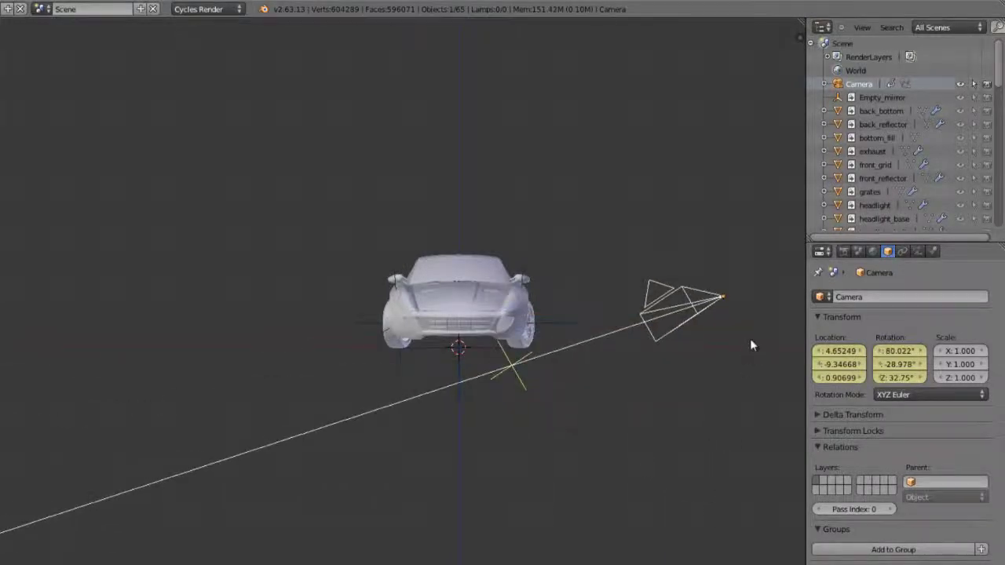
click(750, 336)
key(KP_0)
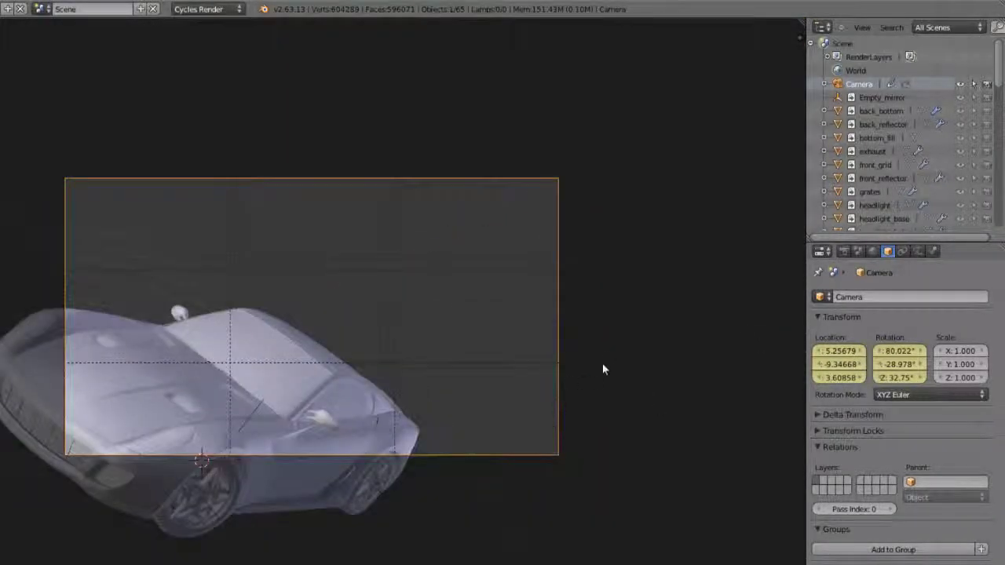
key(g)
click(515, 438)
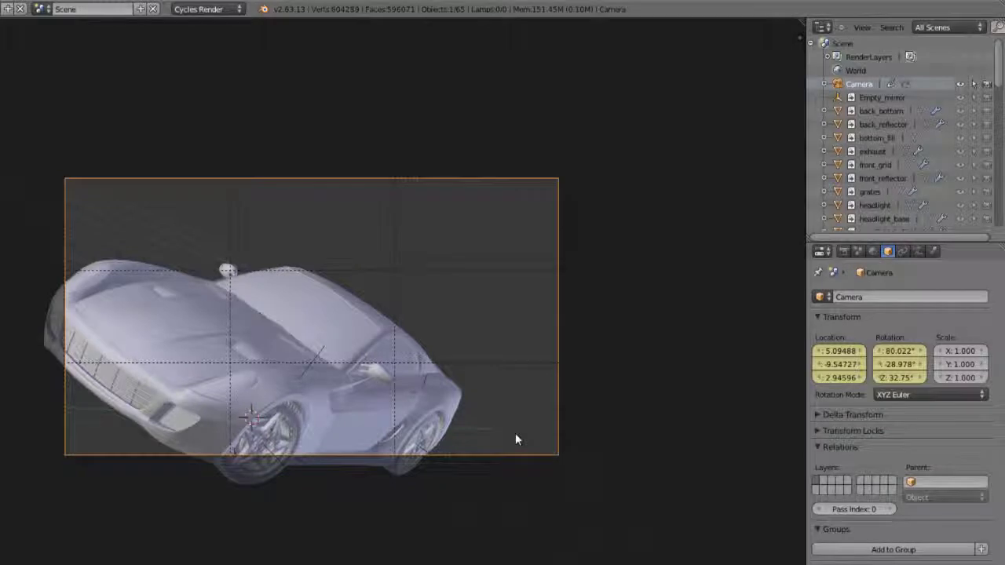
- Leave the camera view and select the car's front hood panel to check its linked transform settings
key(KP_0)
middle_drag(455, 437, 346, 432)
right_click(479, 306)
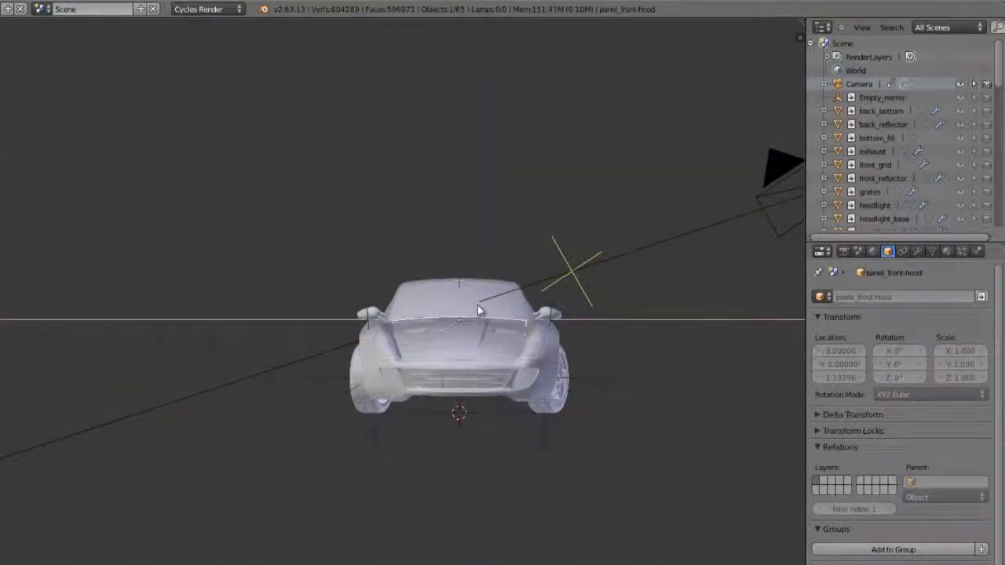
middle_drag(482, 309, 338, 354)
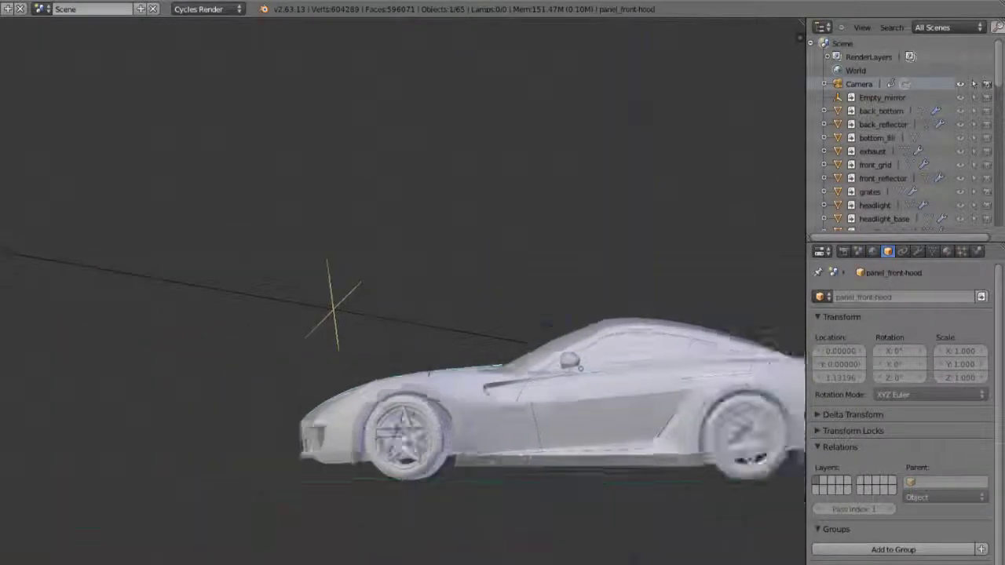
- Select all the car objects in wireframe and try to make the selected objects, data and materials local
key(z)
drag(255, 312, 579, 532)
scroll(406, 433, down, 3)
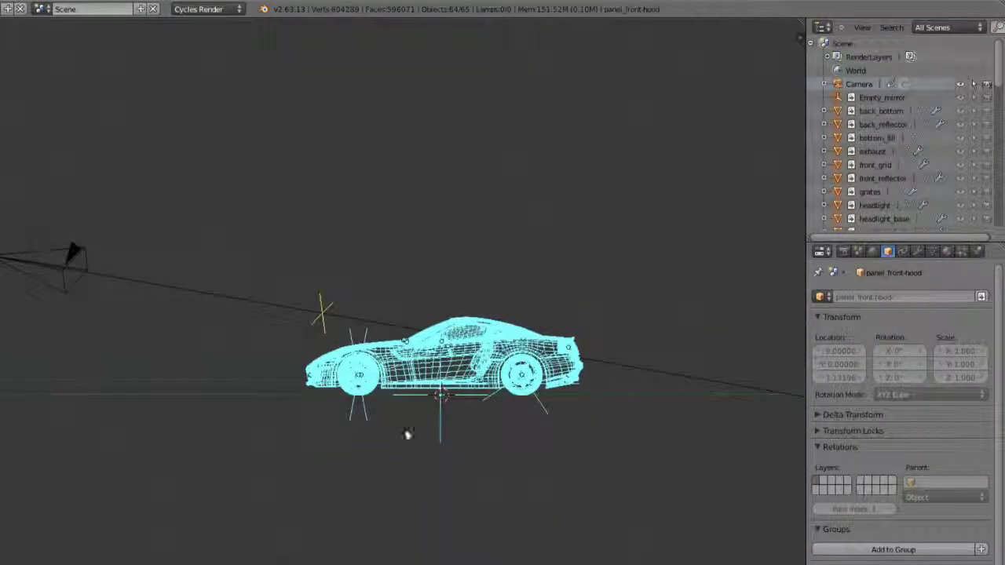
middle_drag(309, 392, 487, 424)
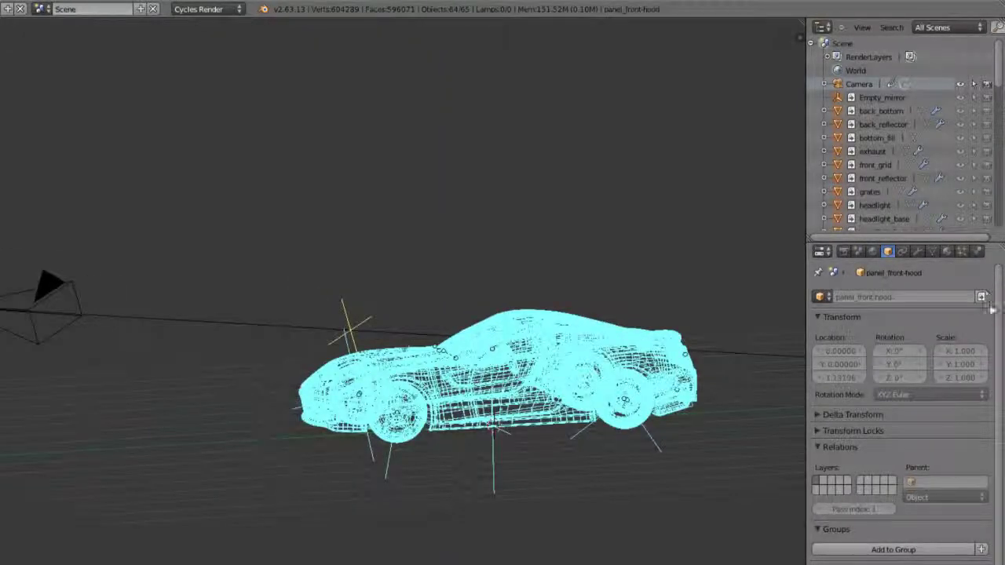
key(l)
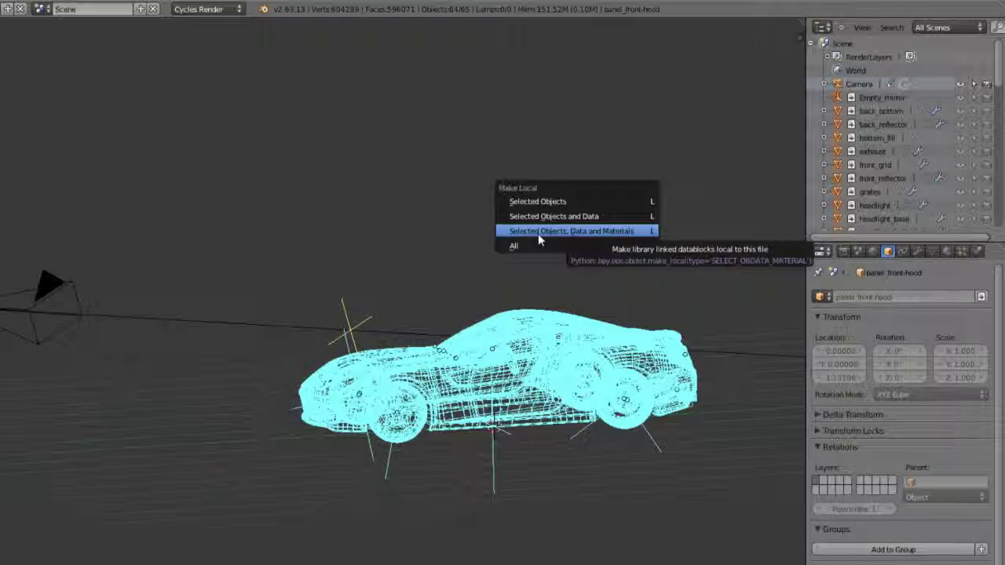
click(595, 232)
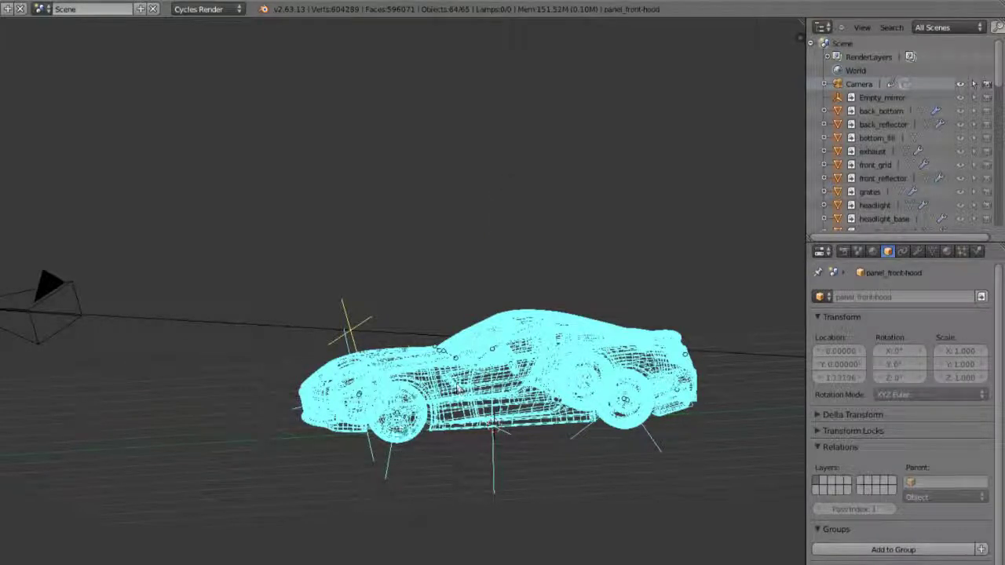
- Select the car's front side panel and check its mesh data and material settings
right_click(376, 381)
click(963, 252)
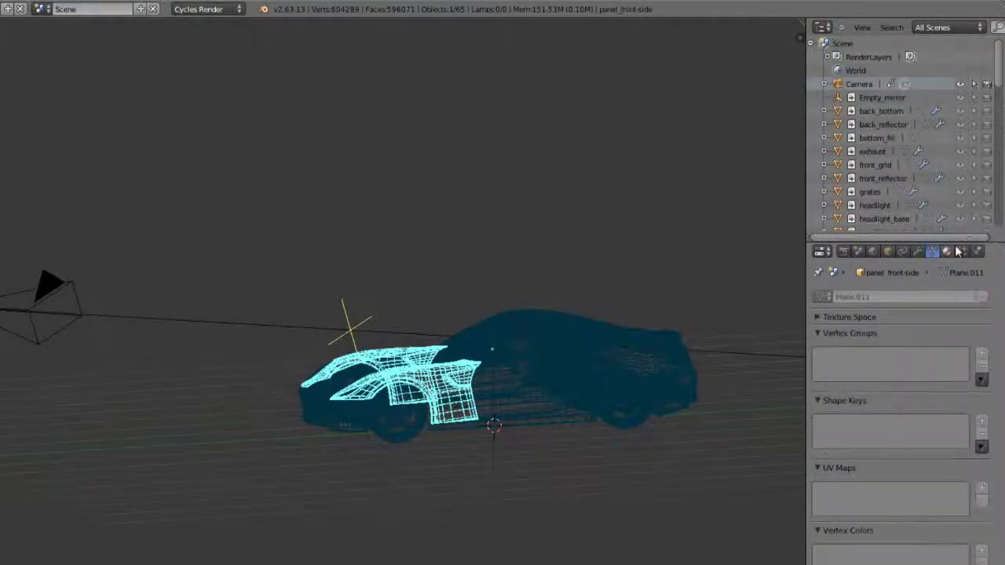
click(947, 251)
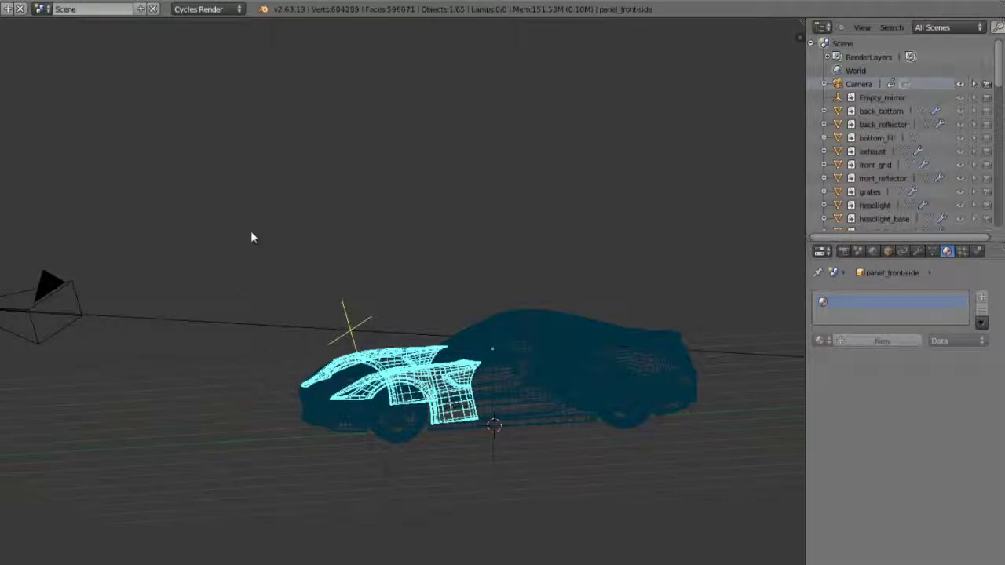
- Box-select all the car objects, make only the selected objects local, and return the viewport to solid shading
key(n)
click(310, 220)
key(n)
key(b)
drag(333, 229, 716, 482)
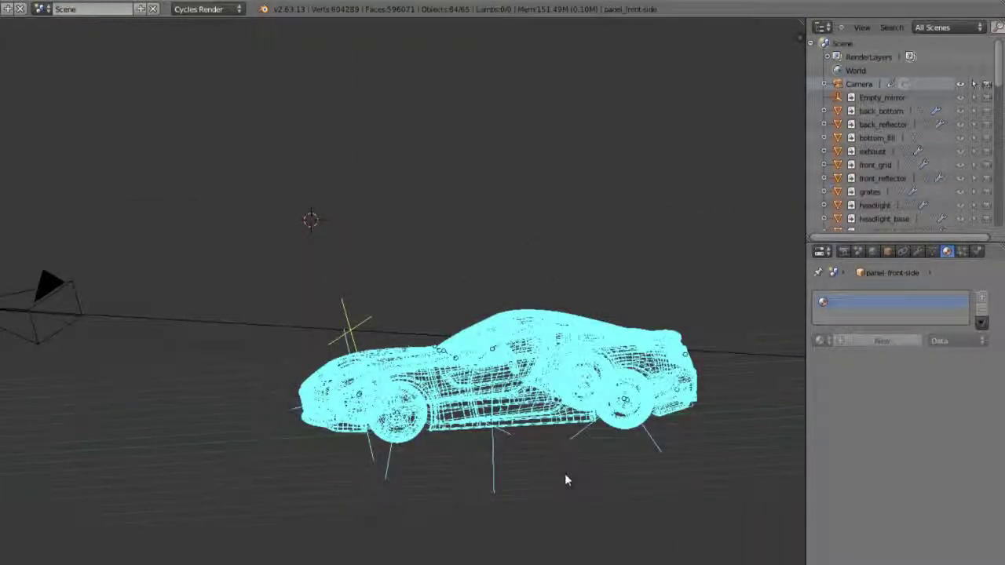
key(l)
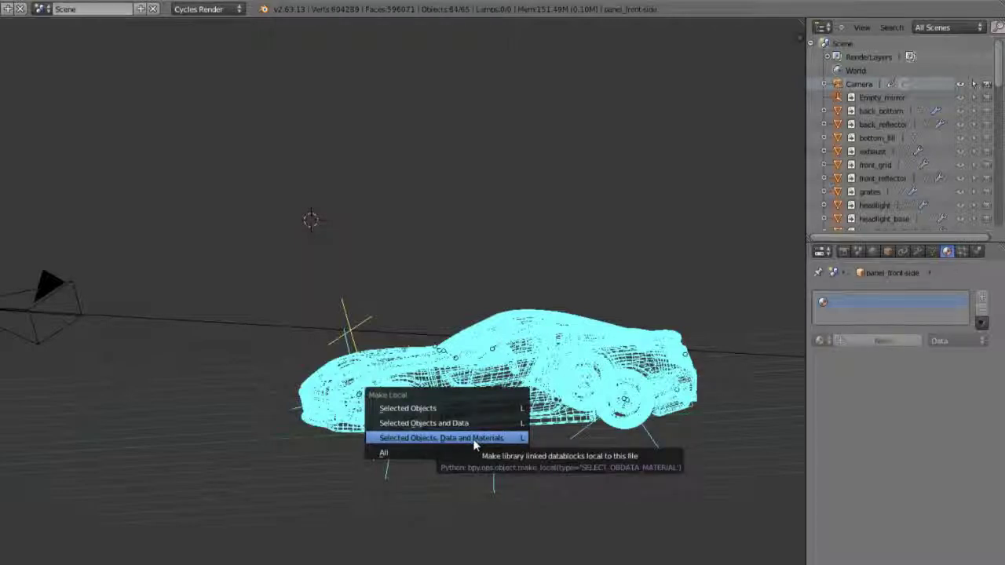
click(417, 408)
scroll(417, 412, up, 3)
middle_drag(417, 411, 289, 414)
key(z)
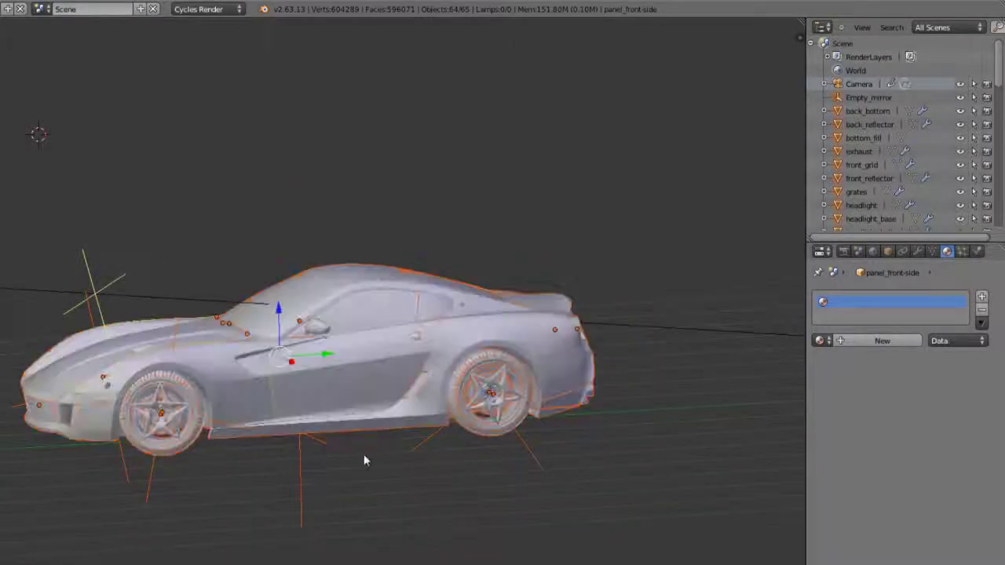
- Select the car's door panel and try to rotate it away from the body
middle_drag(365, 461, 372, 448)
right_click(383, 374)
key(r)
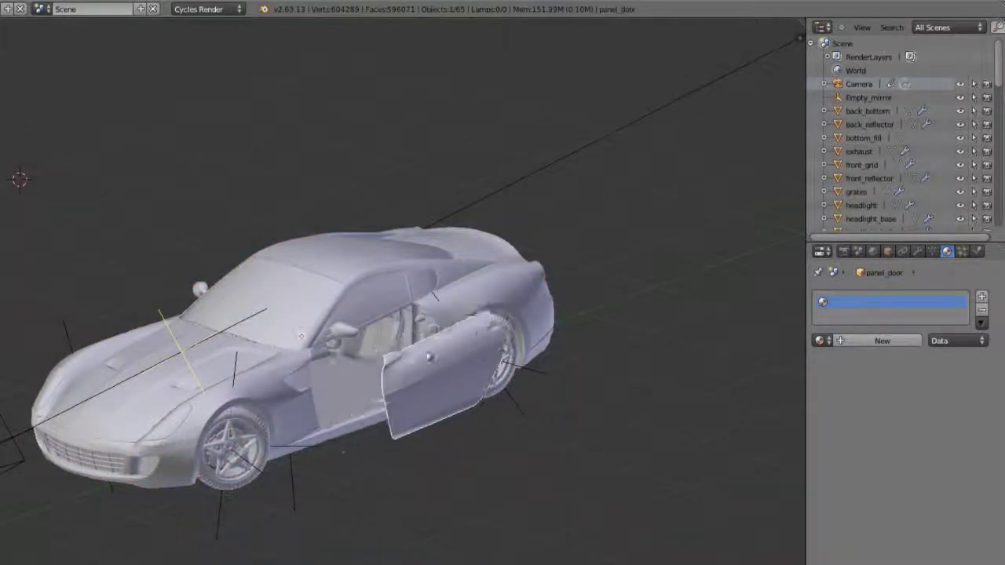
key(Escape)
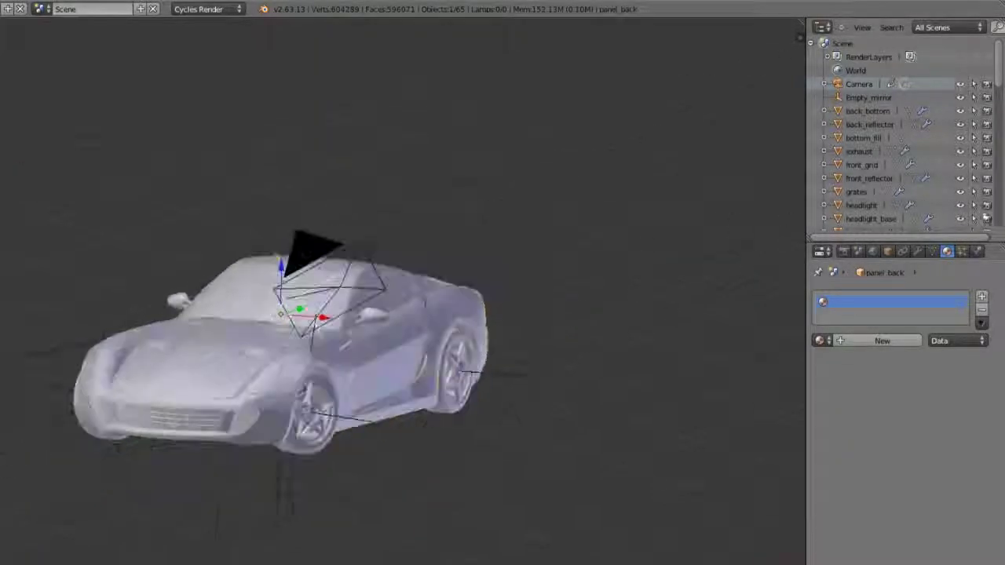
- Check the back panel's mesh data settings and inspect the car from the opposite front side
click(932, 251)
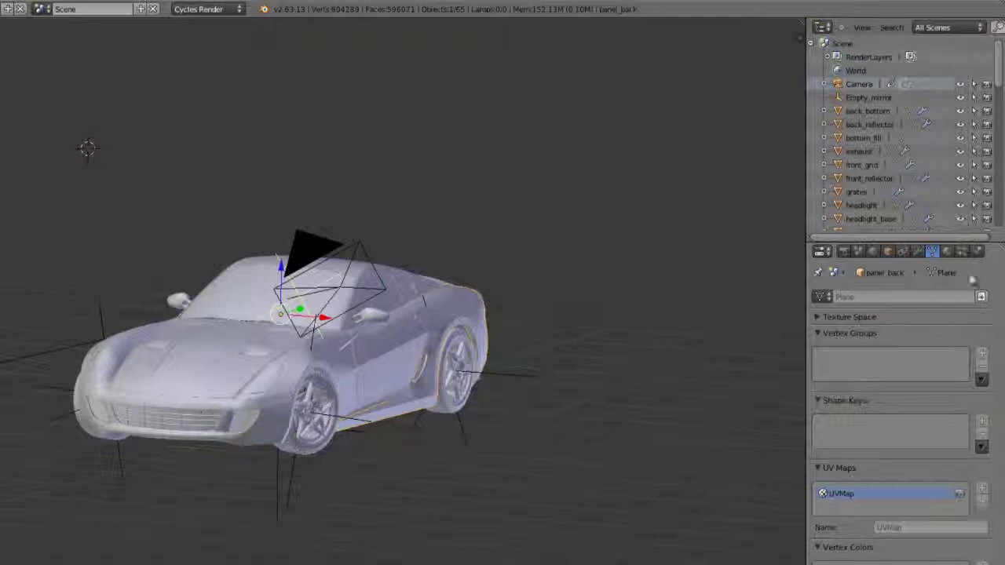
scroll(394, 413, up, 4)
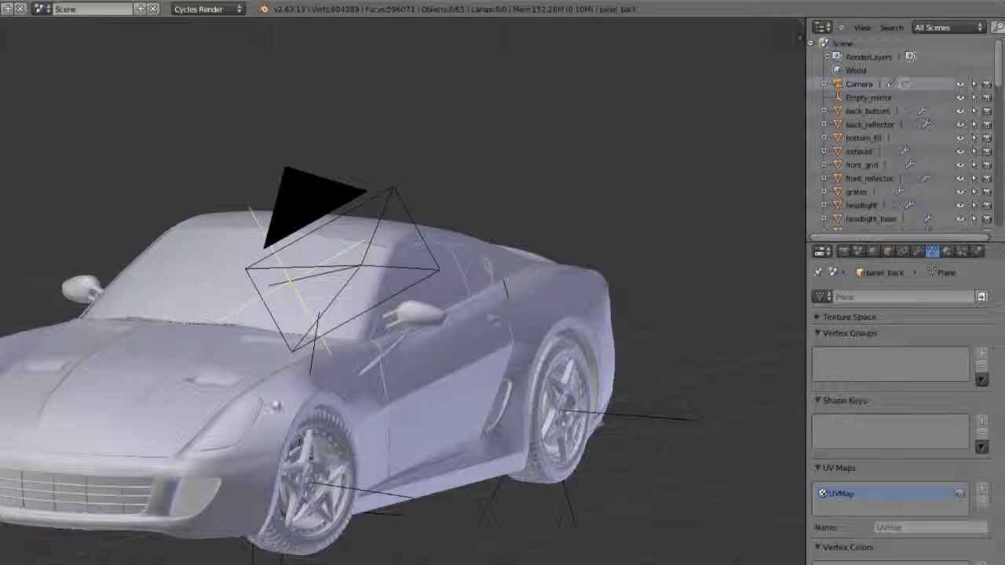
middle_drag(393, 409, 567, 269)
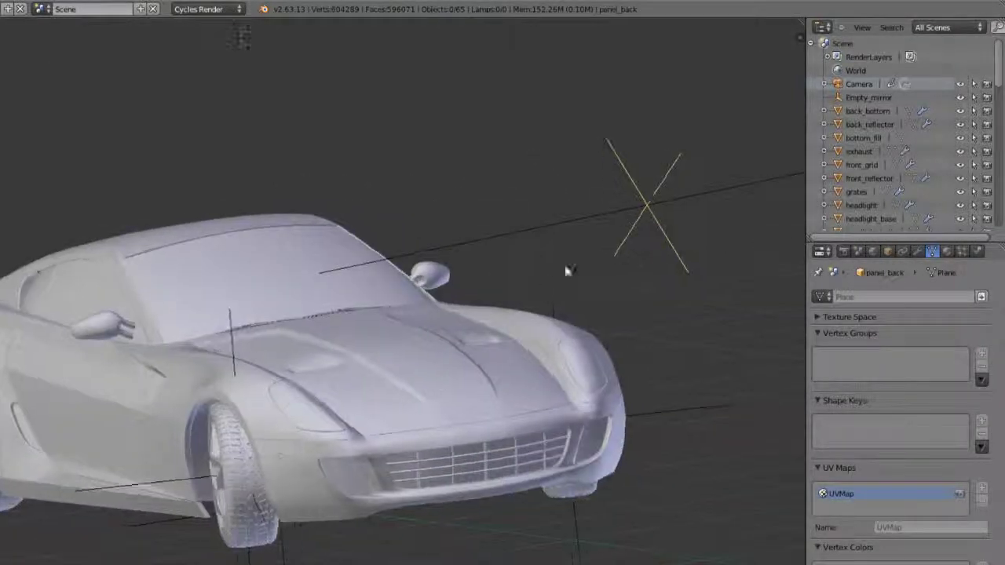
- Select the front-left wheel empty beside the hood, check its display settings and clear the selection
right_click(545, 276)
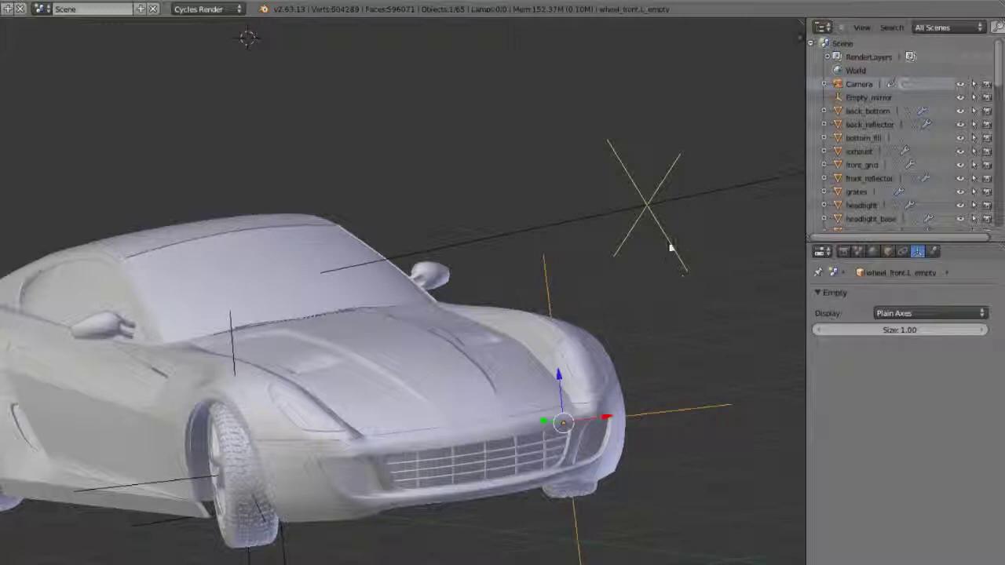
right_click(561, 296)
scroll(544, 314, down, 3)
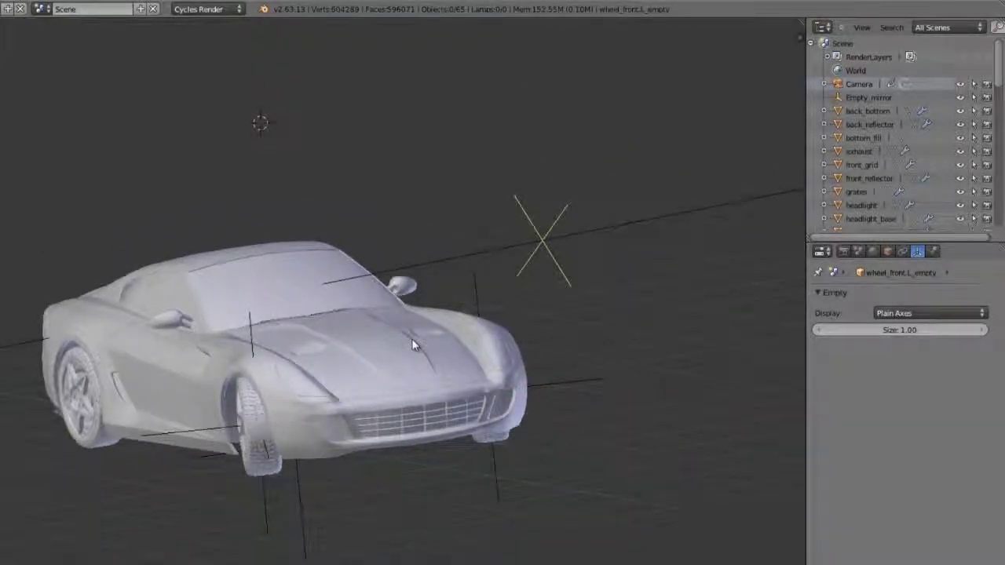
scroll(416, 342, up, 2)
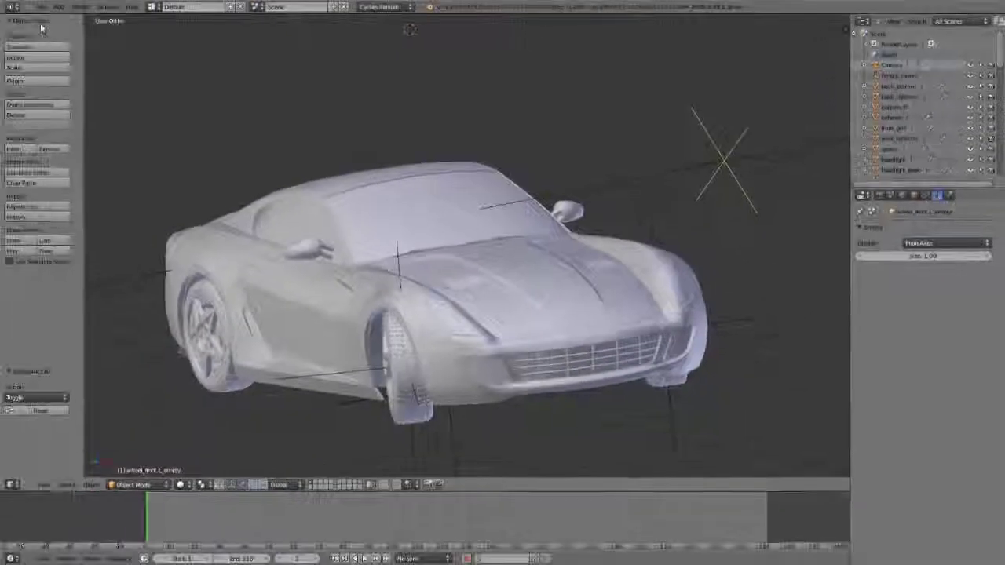
- Start appending data from another blend file
click(42, 8)
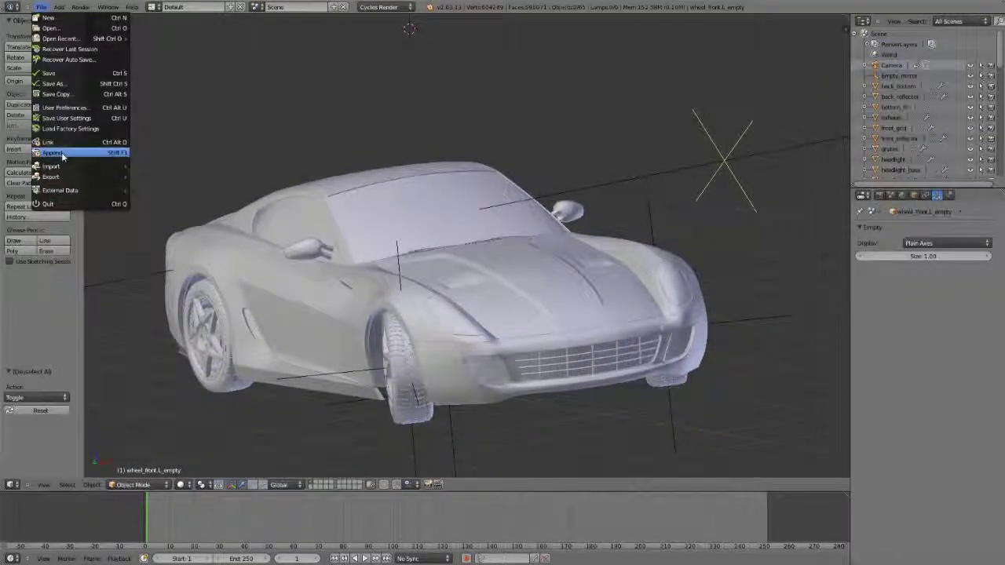